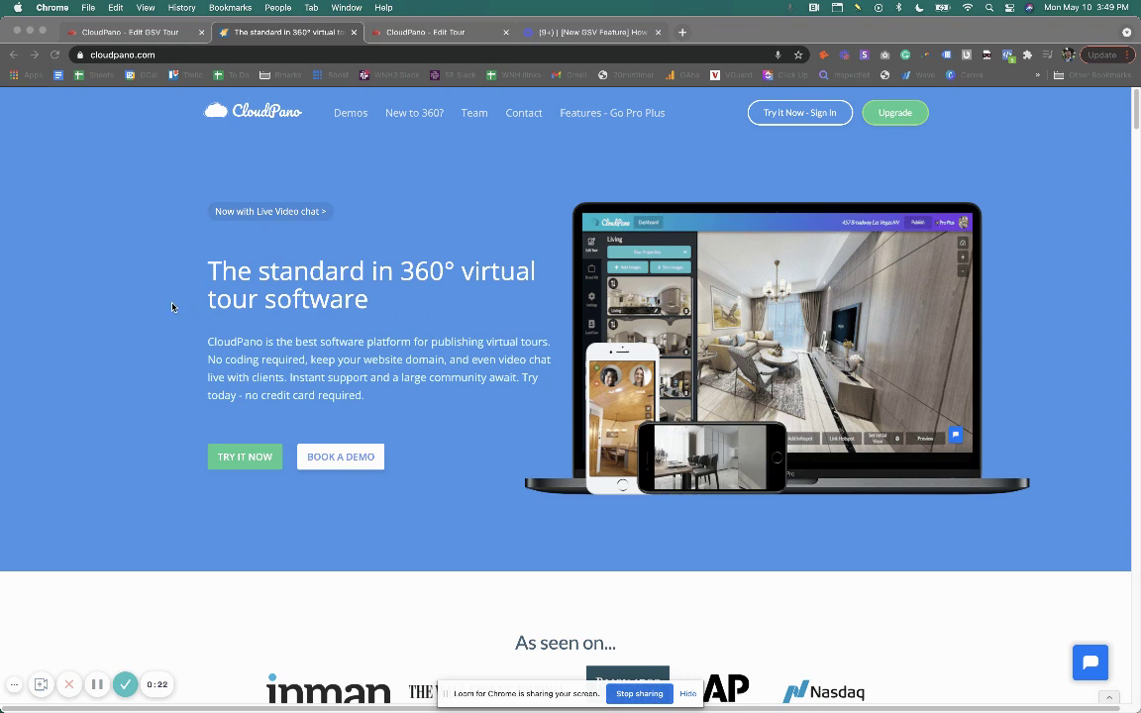
Scroll the CloudPano homepage down to the Create Google Street View Virtual Tours section
scroll(150, 321, "down", 5)
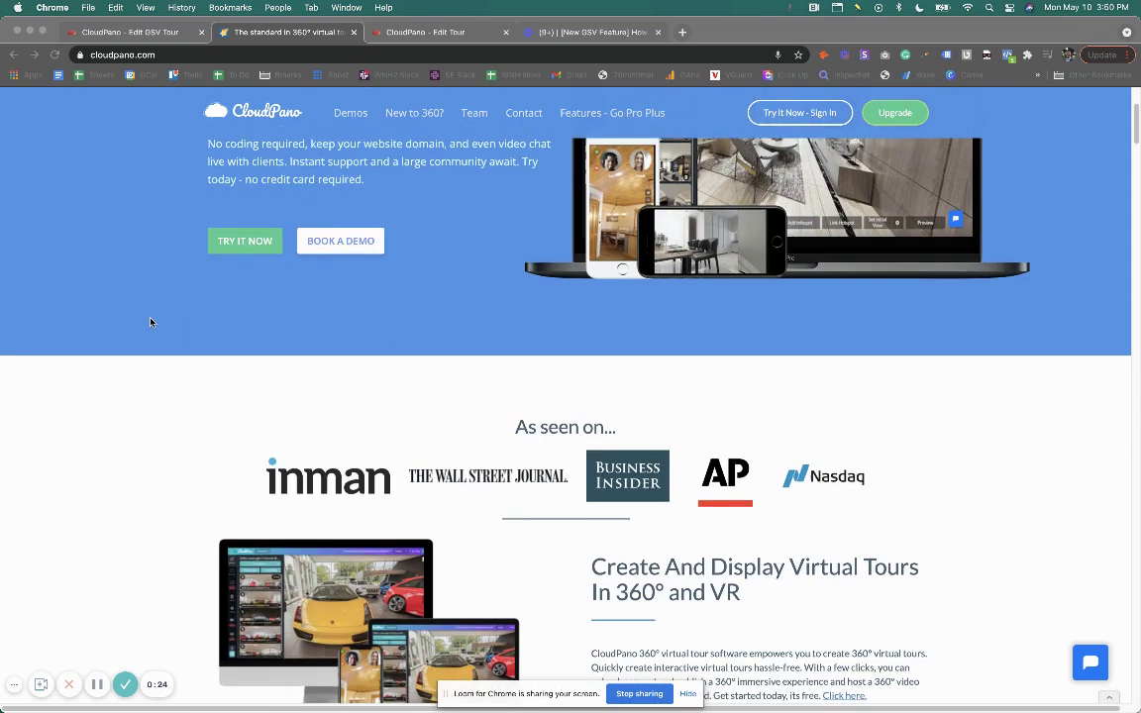
scroll(149, 322, "down", 2)
scroll(150, 322, "down", 3)
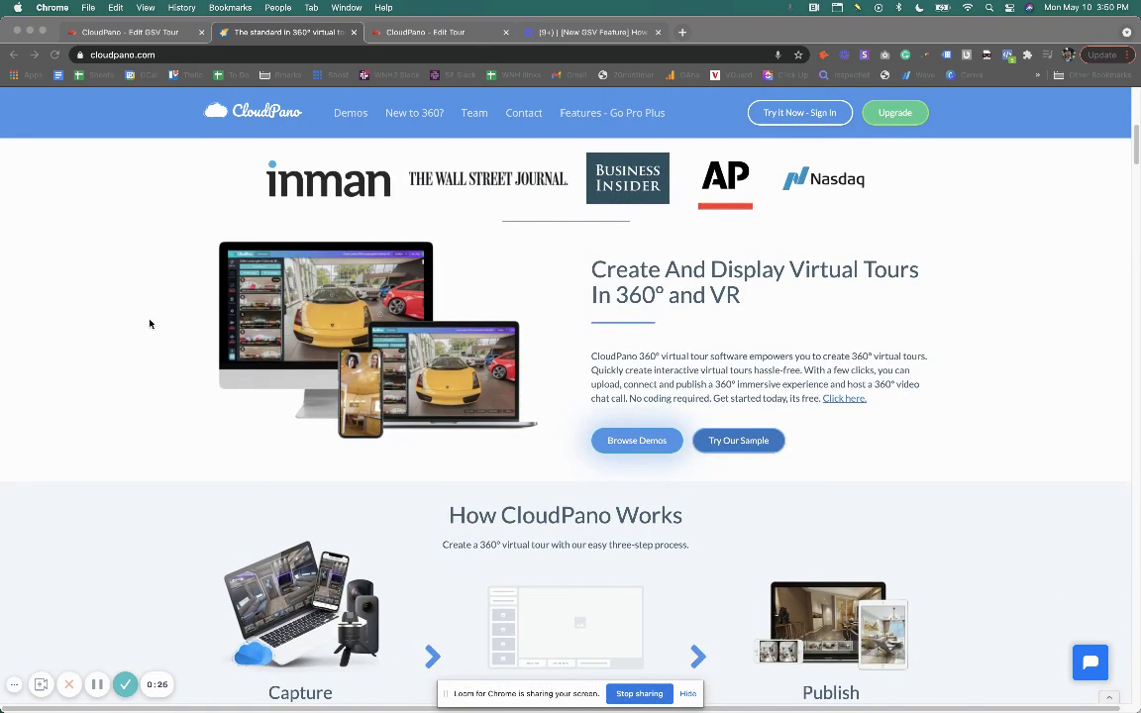
scroll(150, 323, "down", 1)
scroll(150, 327, "down", 4)
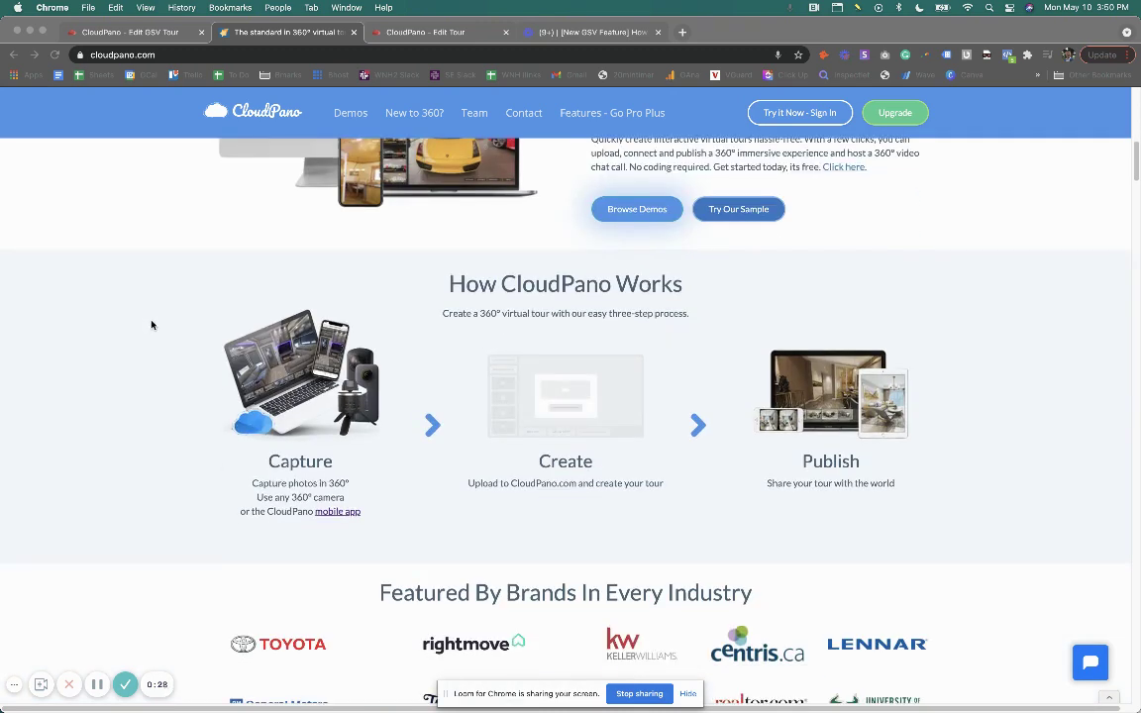
scroll(150, 328, "down", 2)
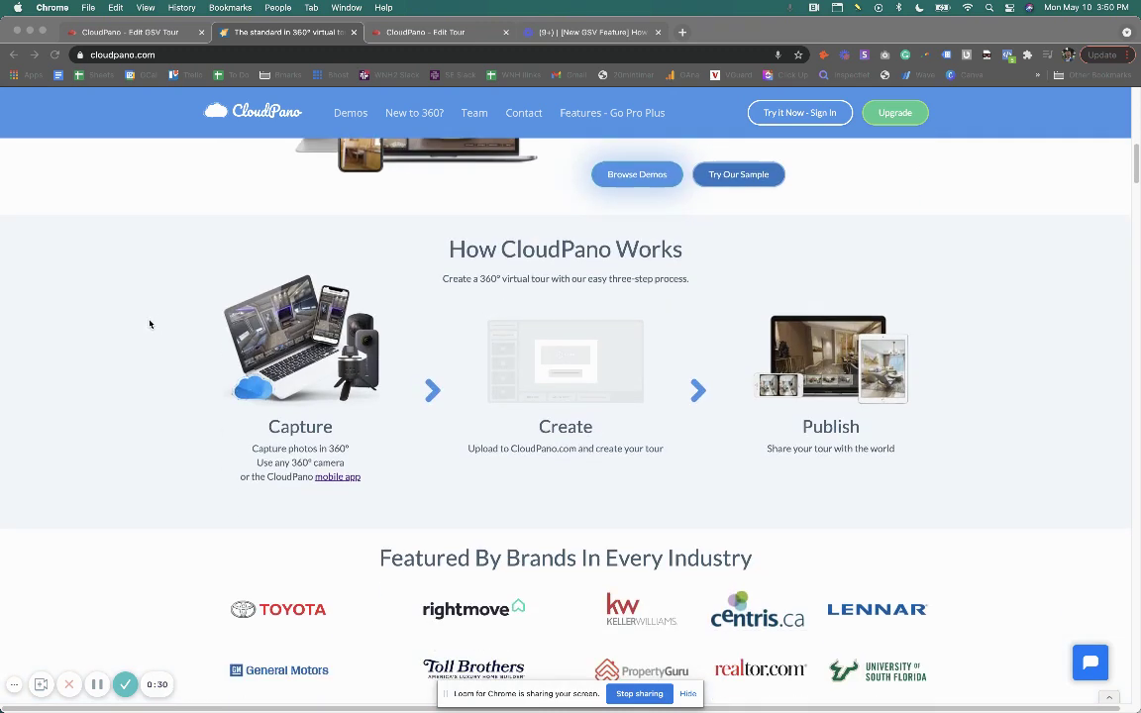
scroll(150, 326, "down", 1)
scroll(151, 326, "down", 1)
scroll(151, 325, "down", 1)
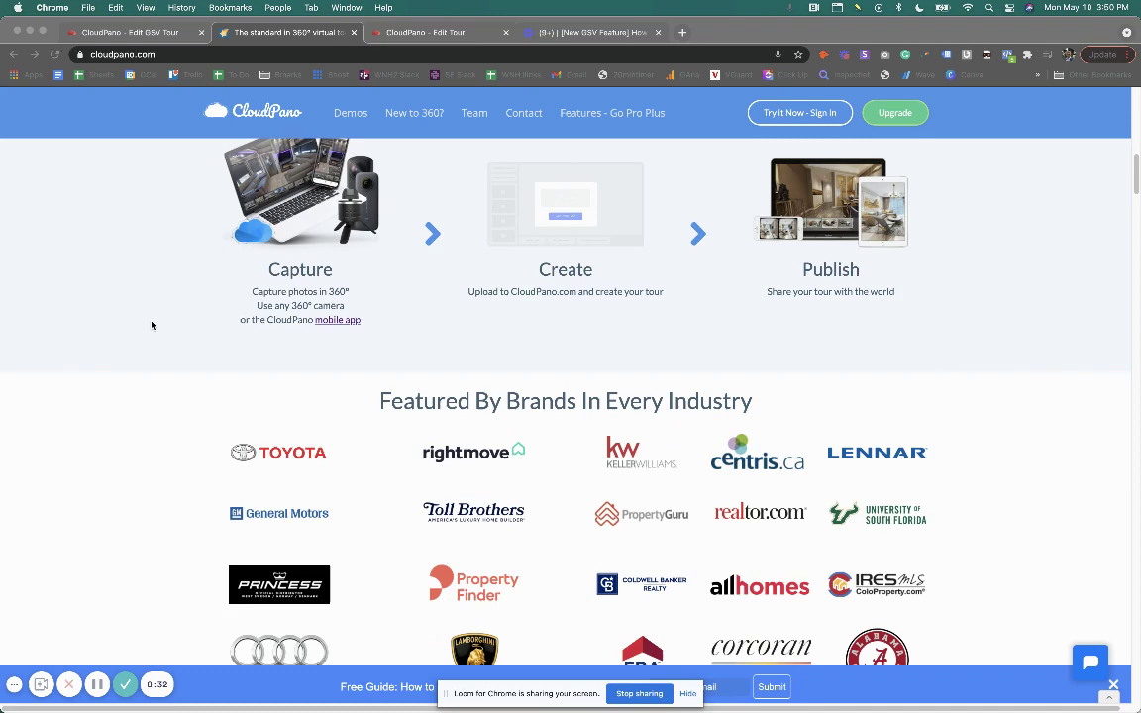
scroll(152, 325, "down", 1)
scroll(151, 326, "down", 1)
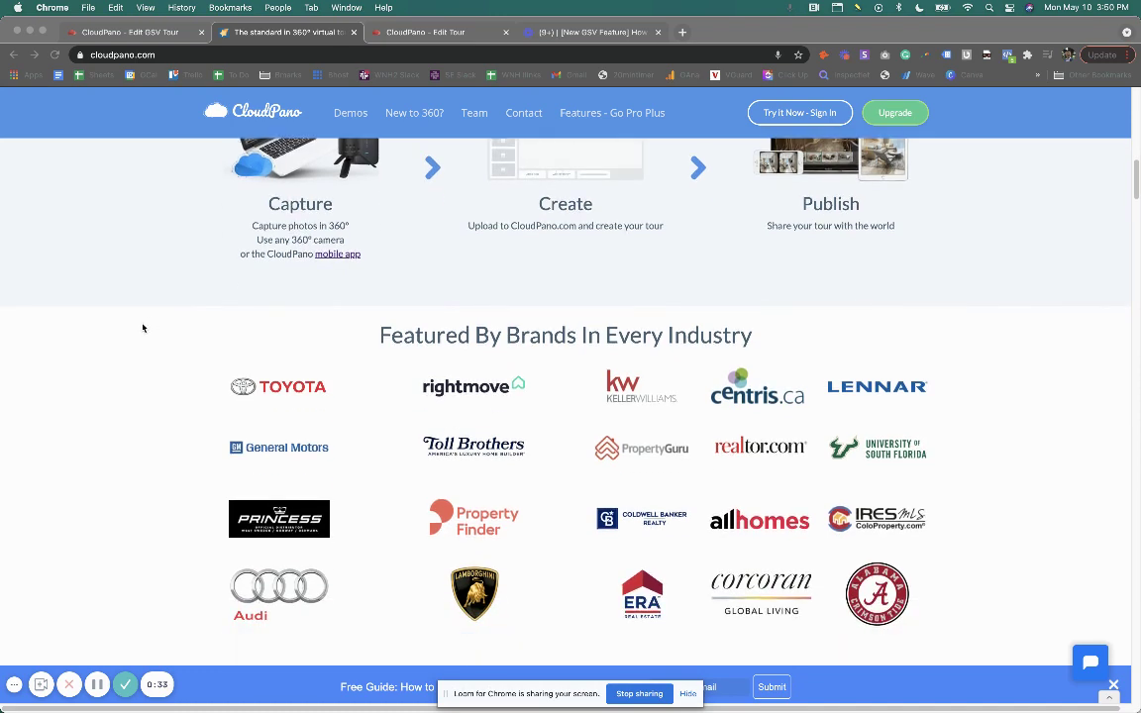
scroll(147, 330, "down", 1)
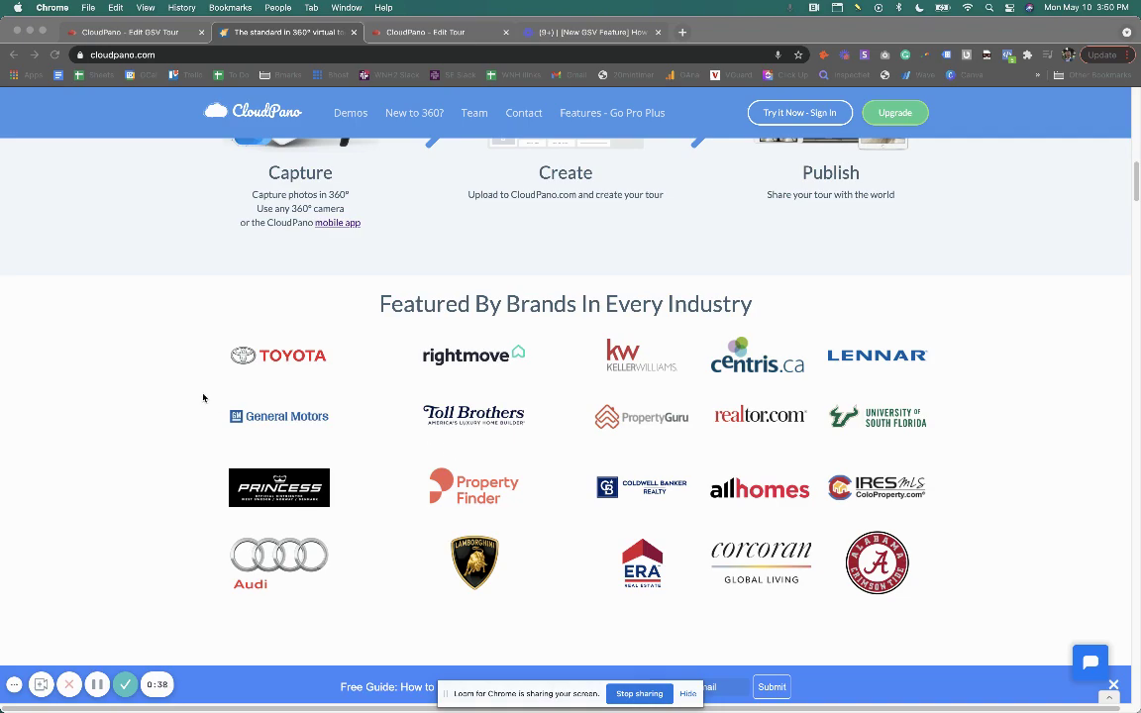
scroll(158, 389, "down", 10)
scroll(164, 387, "down", 5)
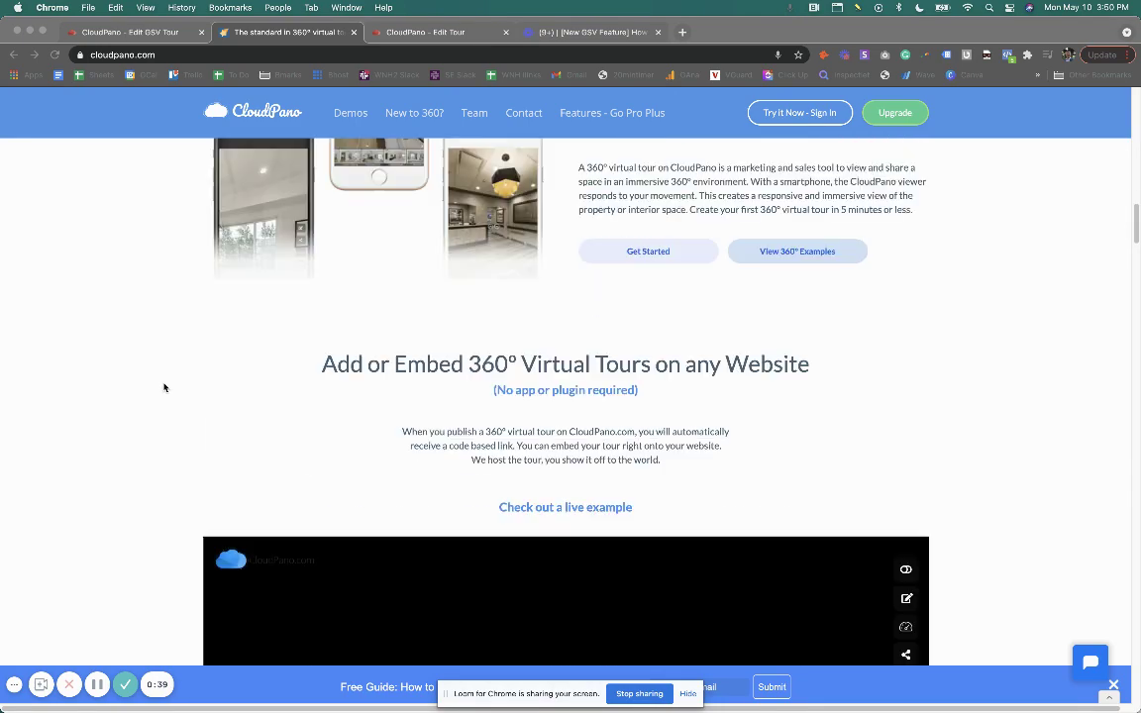
scroll(164, 387, "down", 5)
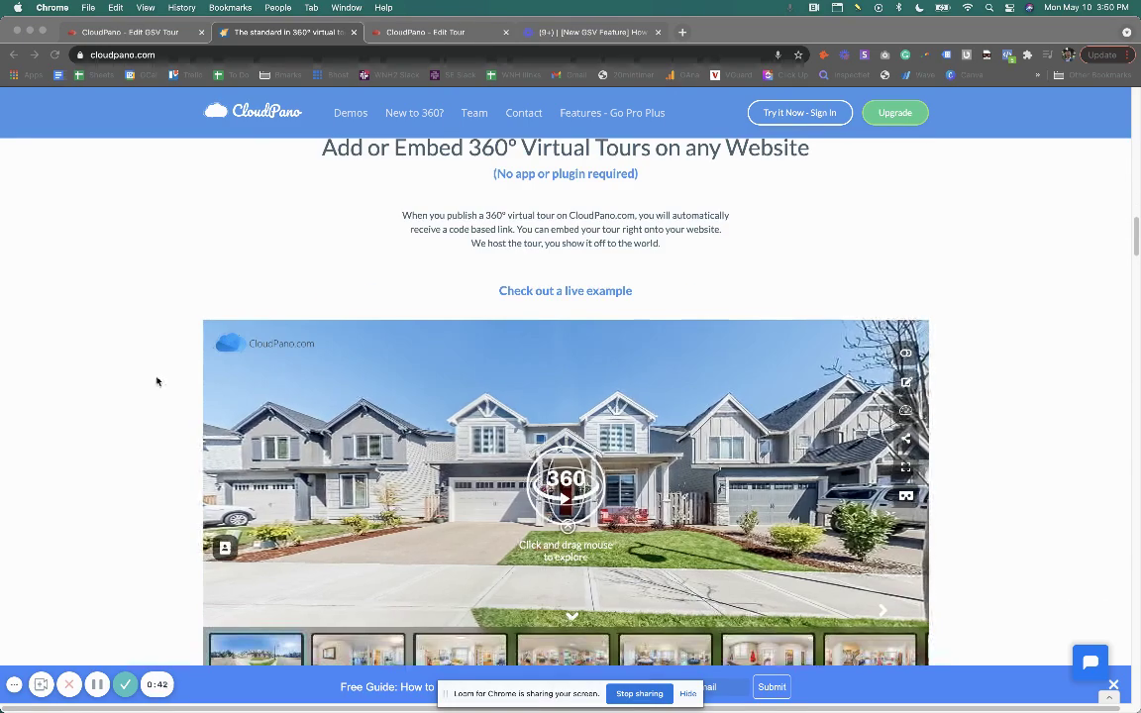
scroll(160, 383, "down", 4)
scroll(161, 383, "down", 5)
scroll(163, 386, "down", 7)
scroll(162, 386, "down", 5)
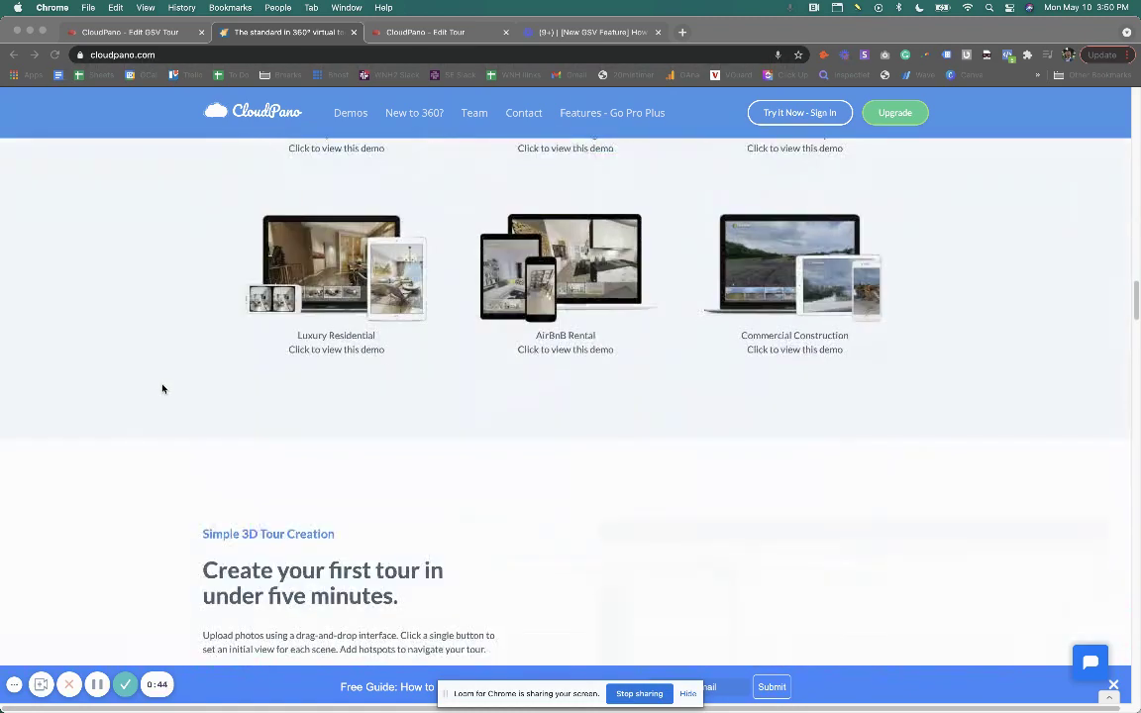
scroll(162, 387, "down", 5)
scroll(162, 387, "down", 3)
scroll(161, 389, "down", 6)
scroll(161, 389, "down", 5)
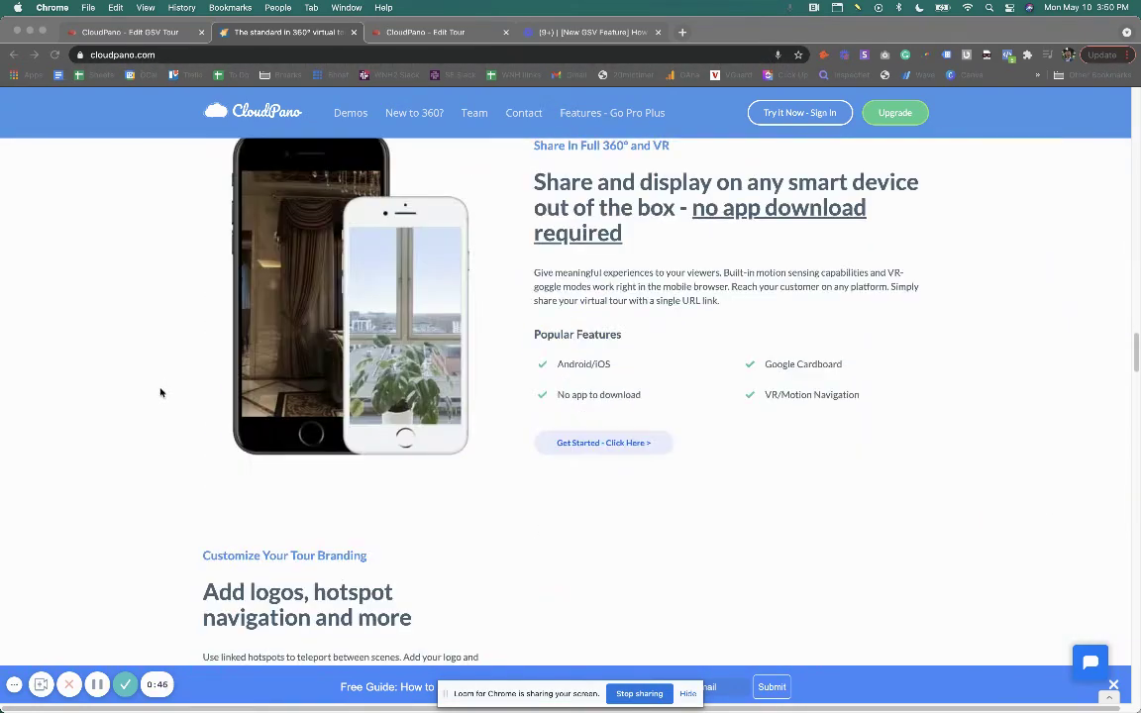
scroll(163, 393, "down", 7)
scroll(161, 392, "down", 3)
scroll(161, 392, "down", 3)
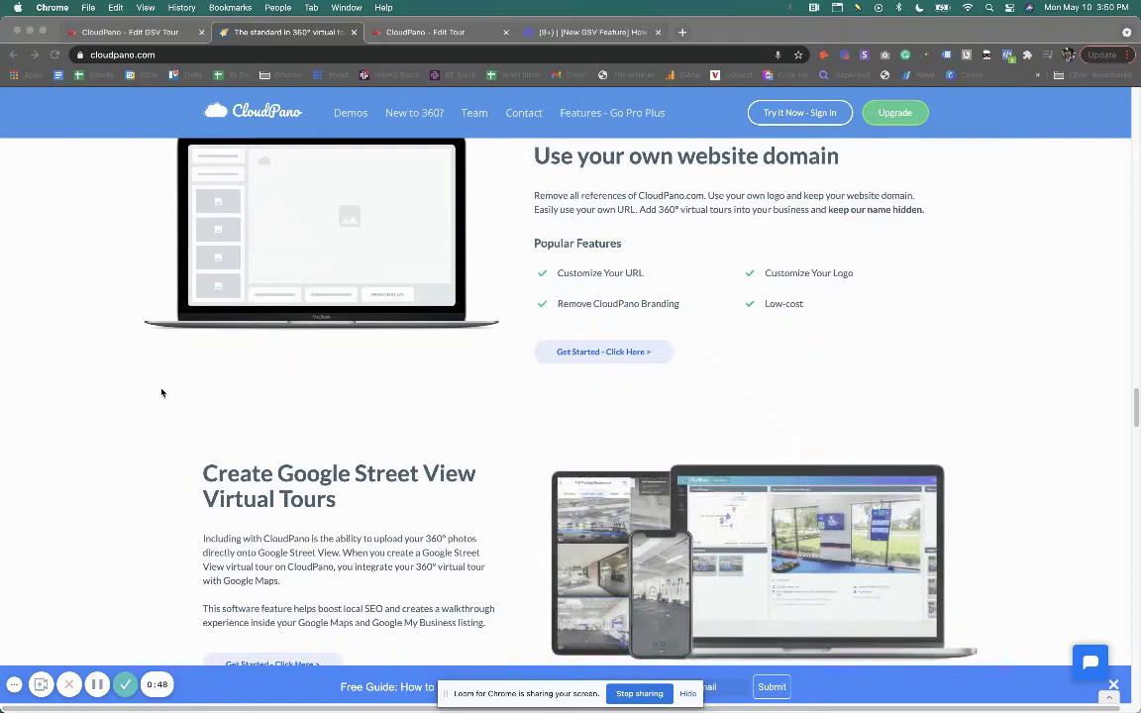
scroll(161, 394, "down", 4)
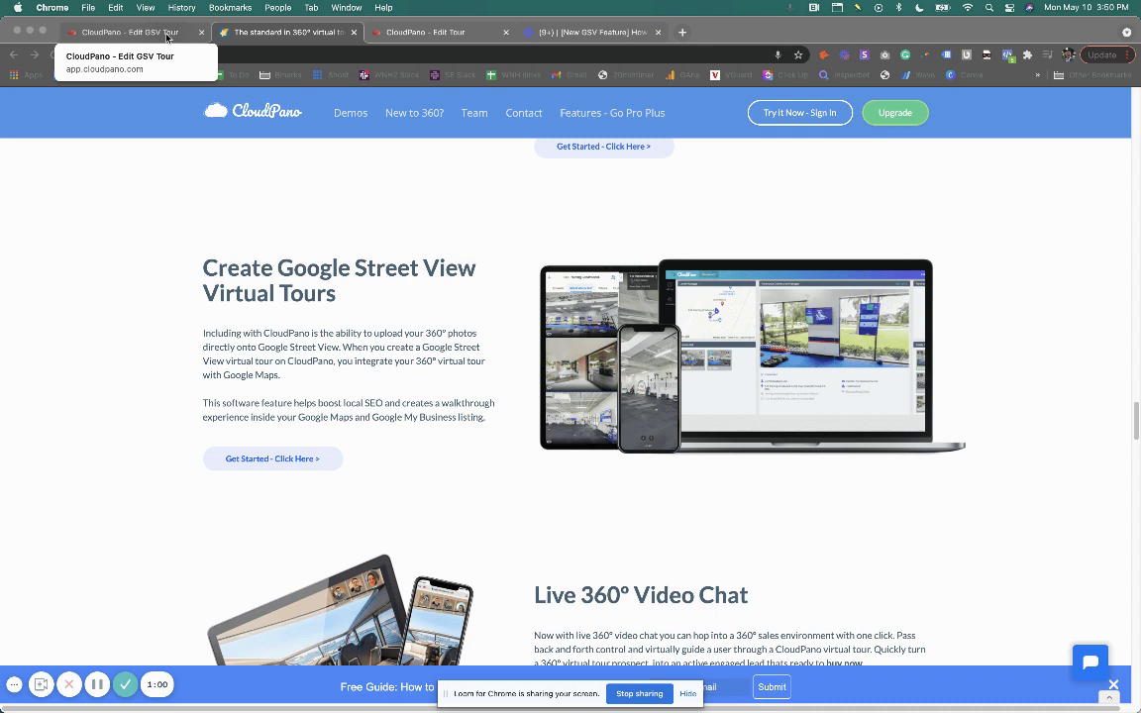
In the Jeep Gladiator tour editor, dismiss the published notice and open the Jeep Gladiator Front scene
left_click(164, 36)
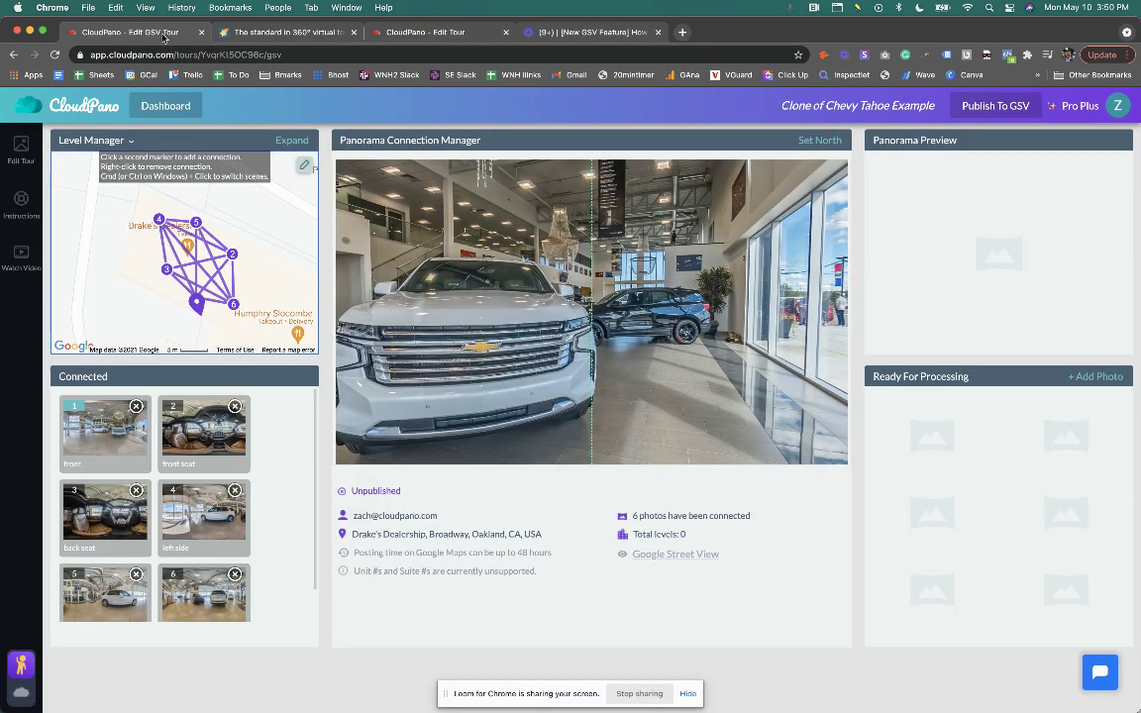
left_click(421, 33)
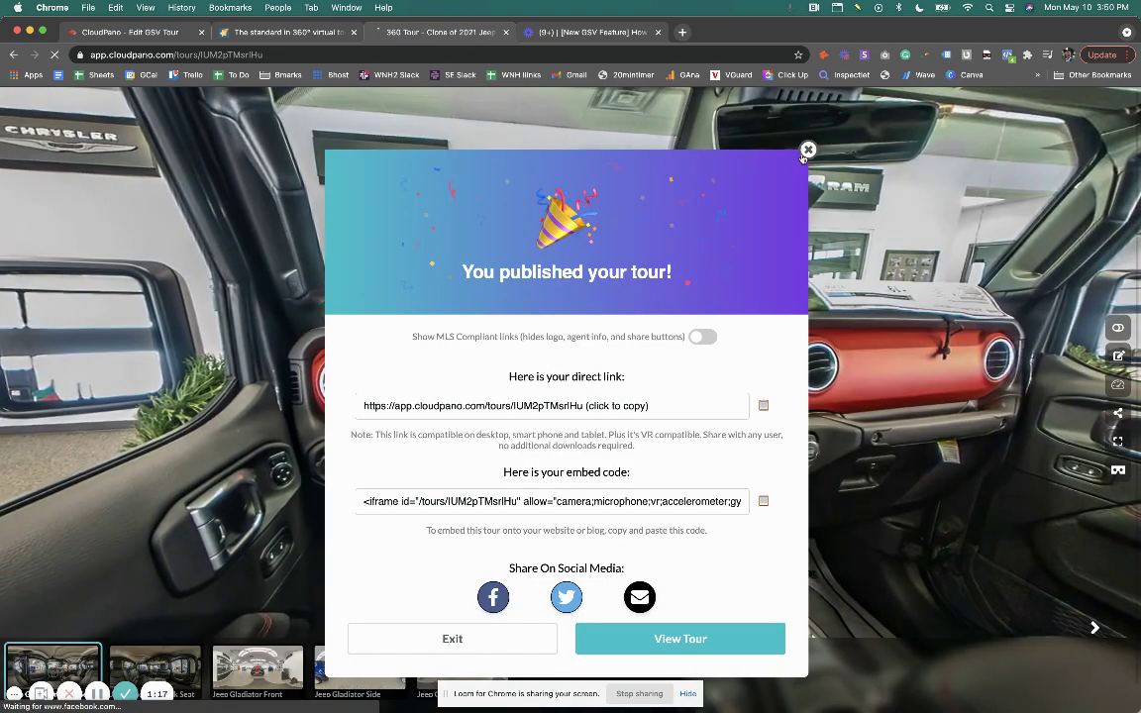
left_click(808, 149)
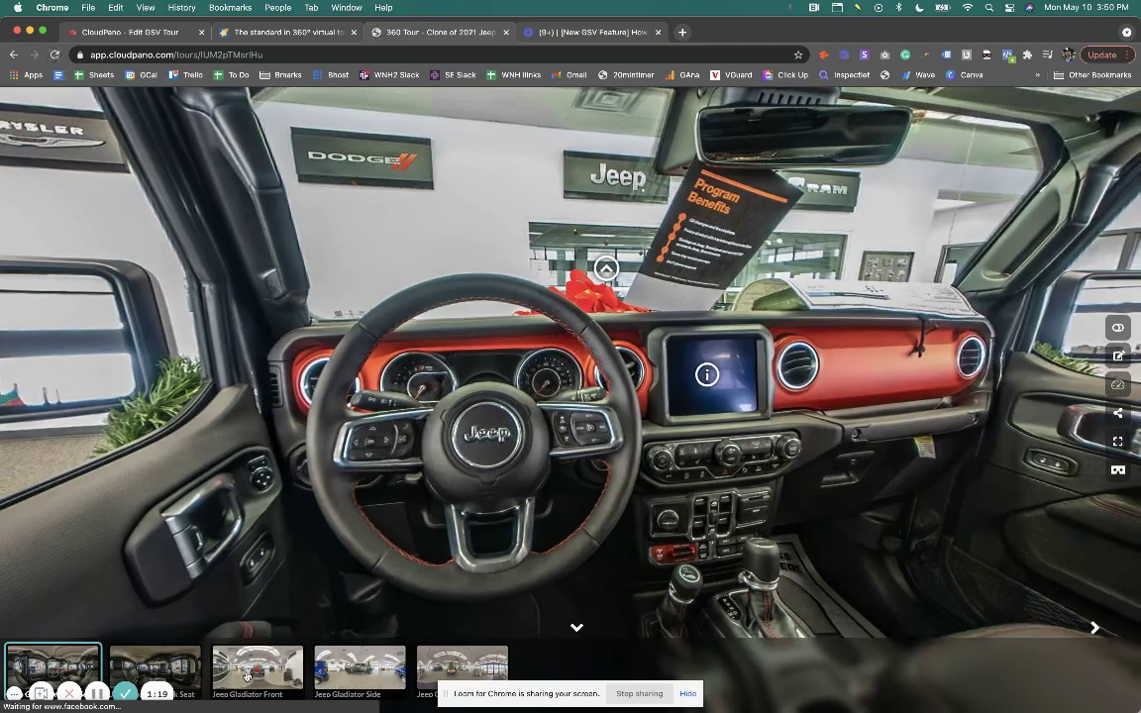
left_click(247, 678)
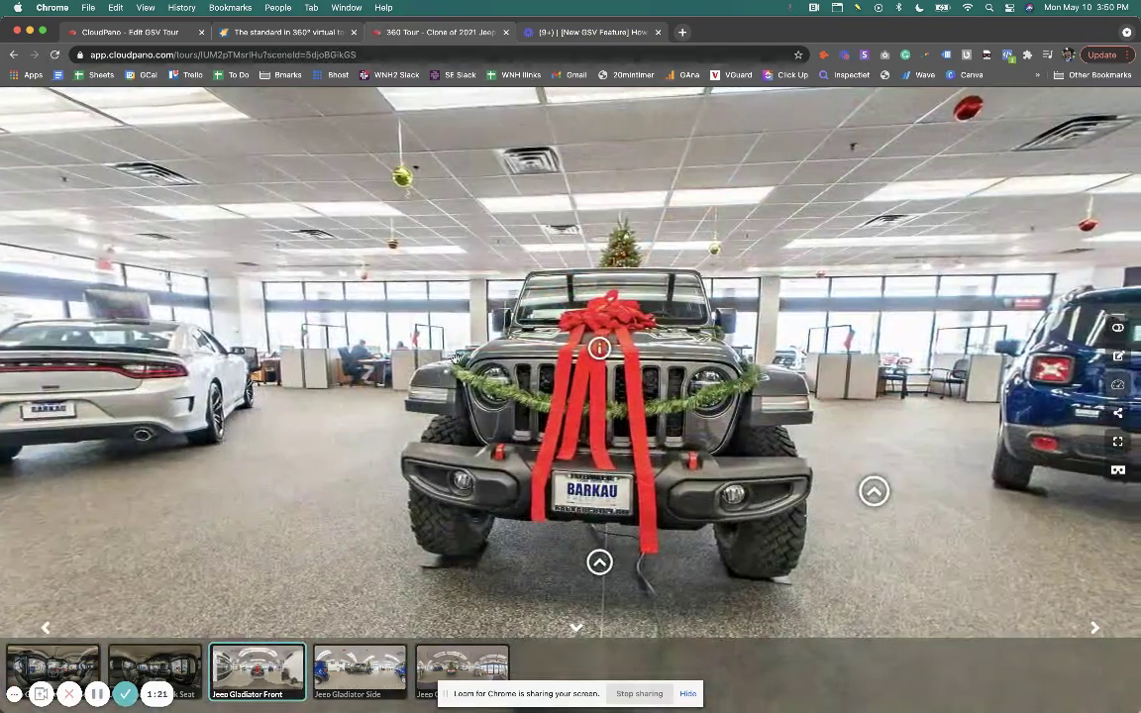
left_click_drag(485, 369, 471, 359)
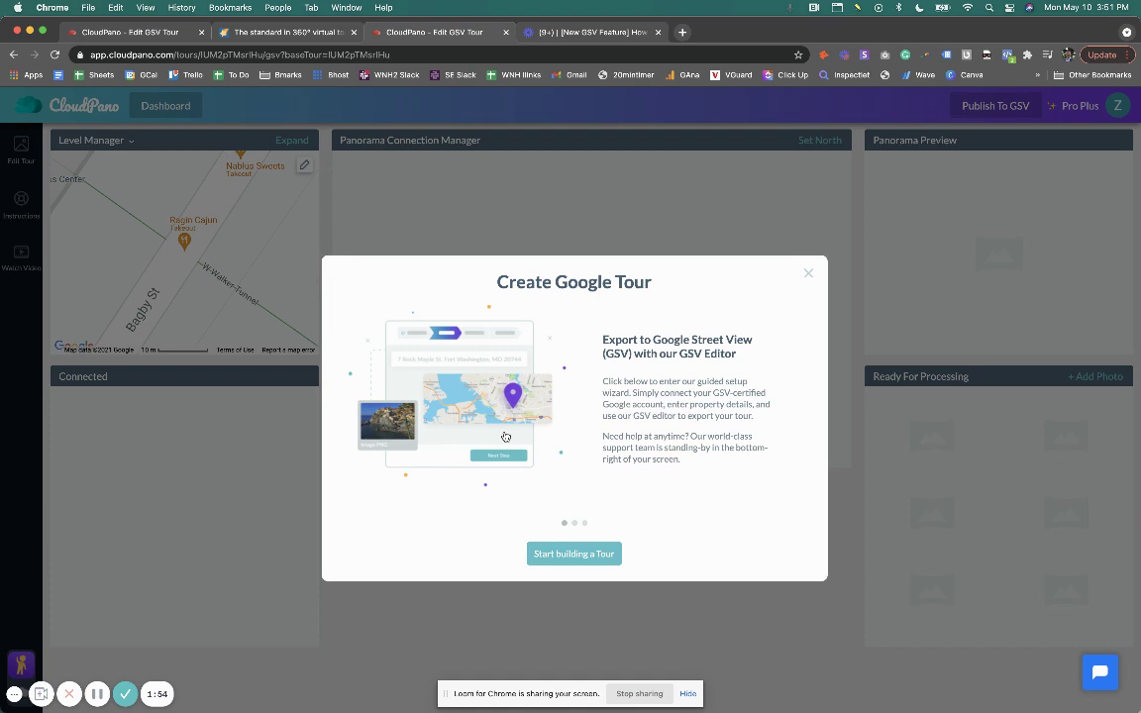
Start the Create Google Tour wizard and authorize a Google account for publishing
left_click(595, 558)
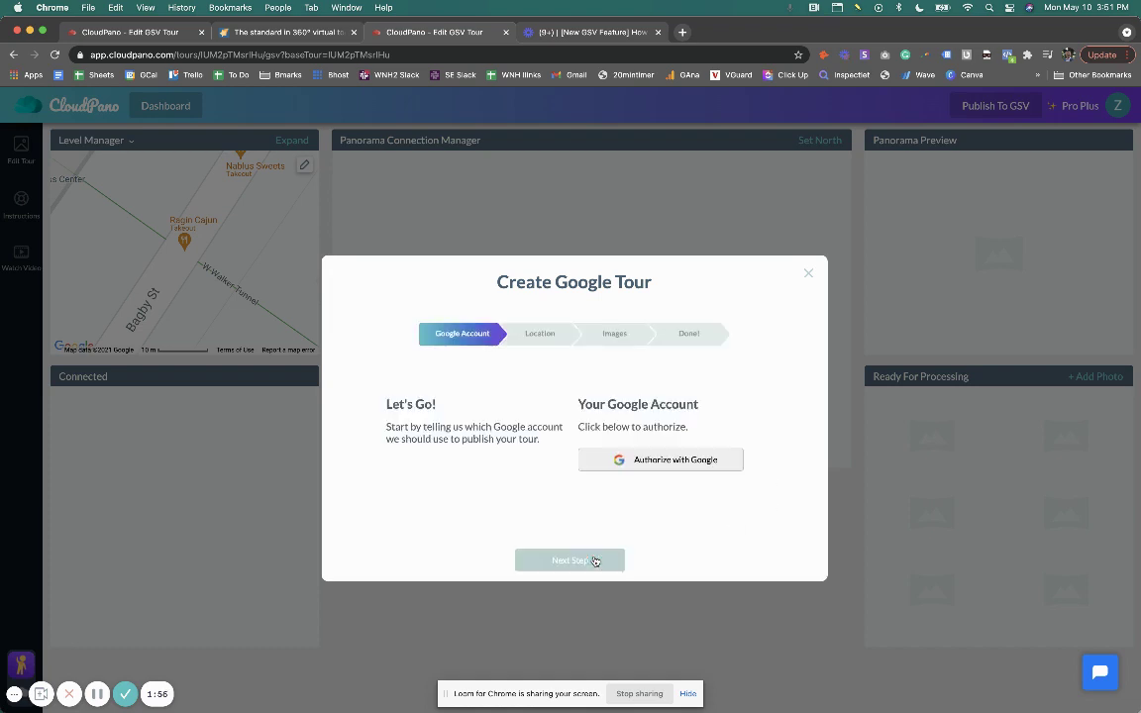
left_click(679, 460)
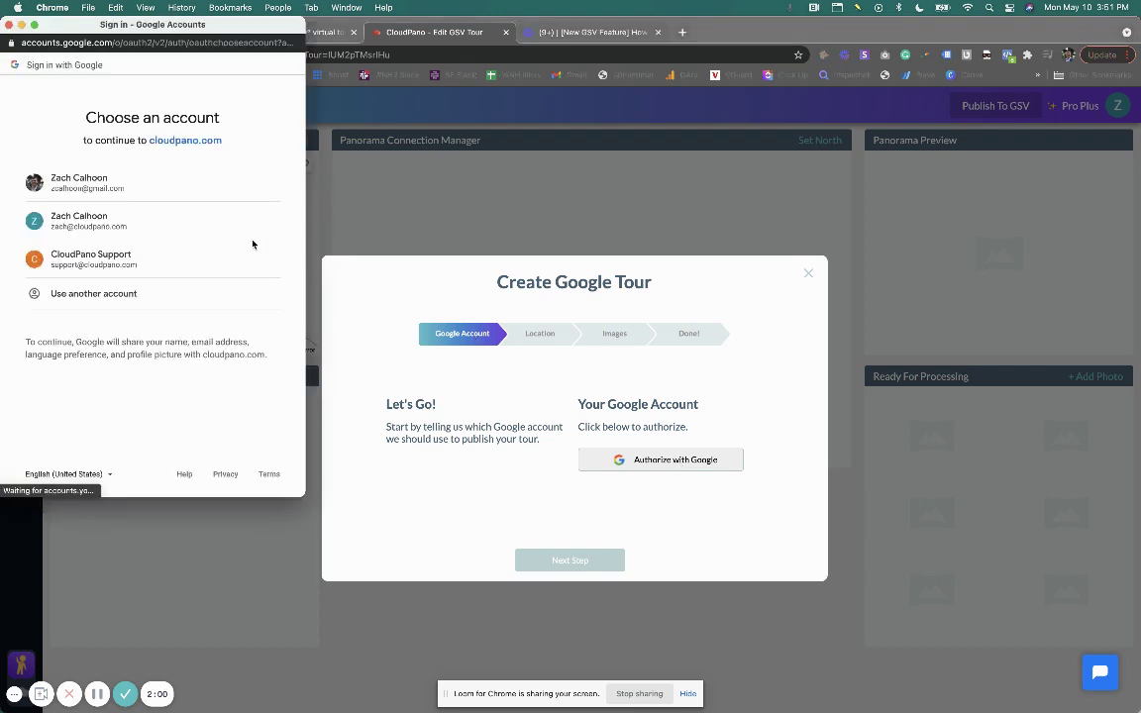
left_click(166, 228)
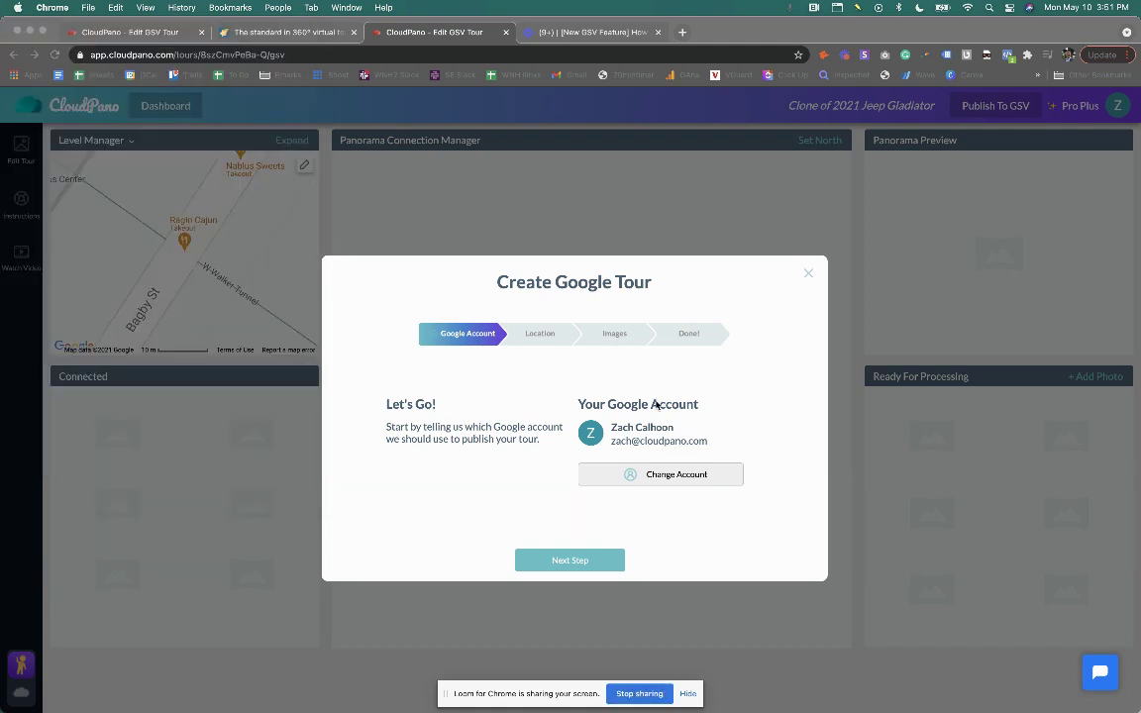
left_click(588, 561)
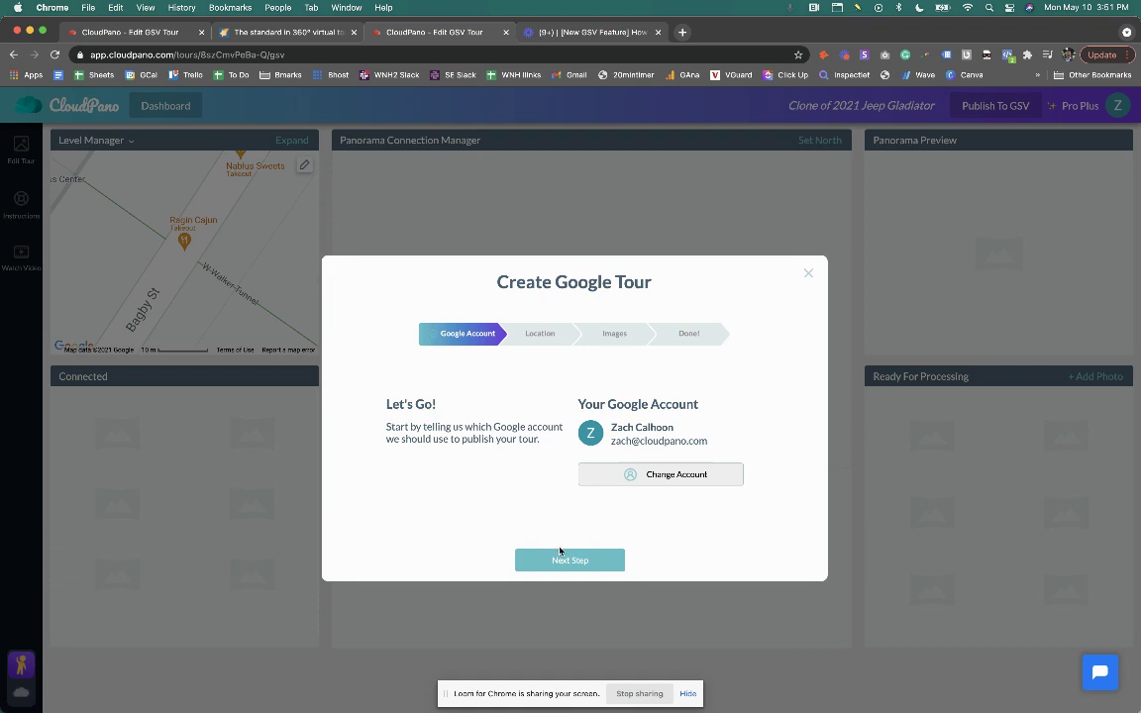
Move the wizard on to the Location step and focus the Business Name or Address field
left_click(560, 554)
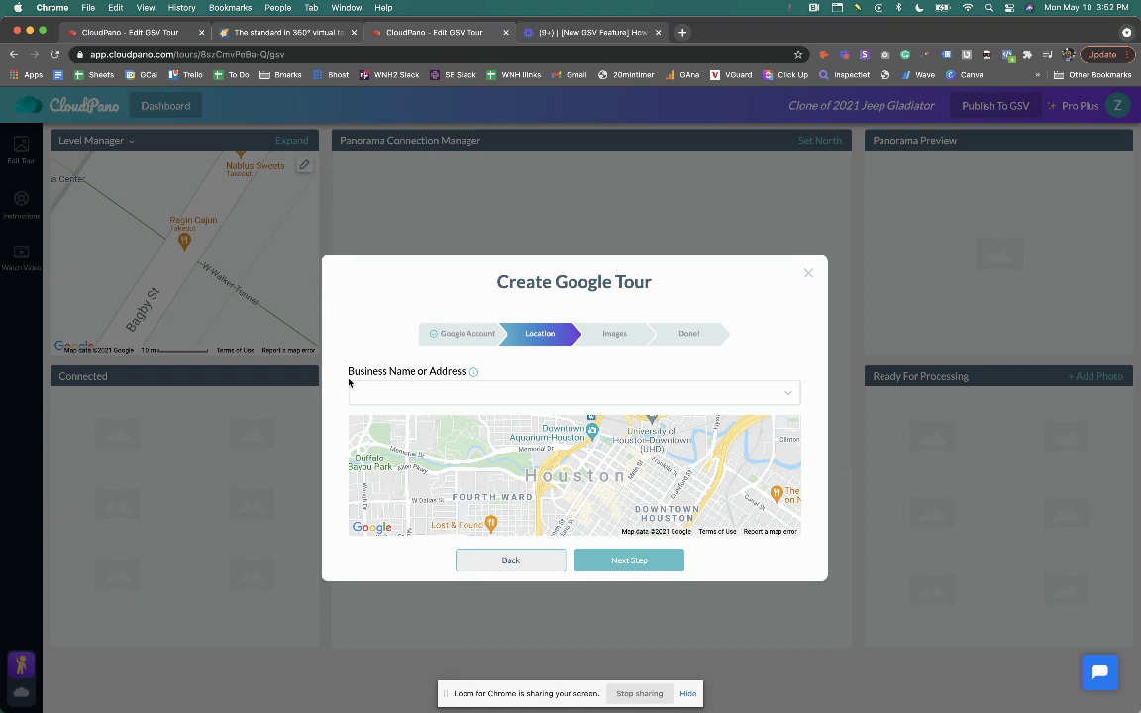
left_click(437, 392)
Search 'jeep dealer' and select Riverside Chrysler Jeep Dodge, New Bern, NC as the location
type("jeep ")
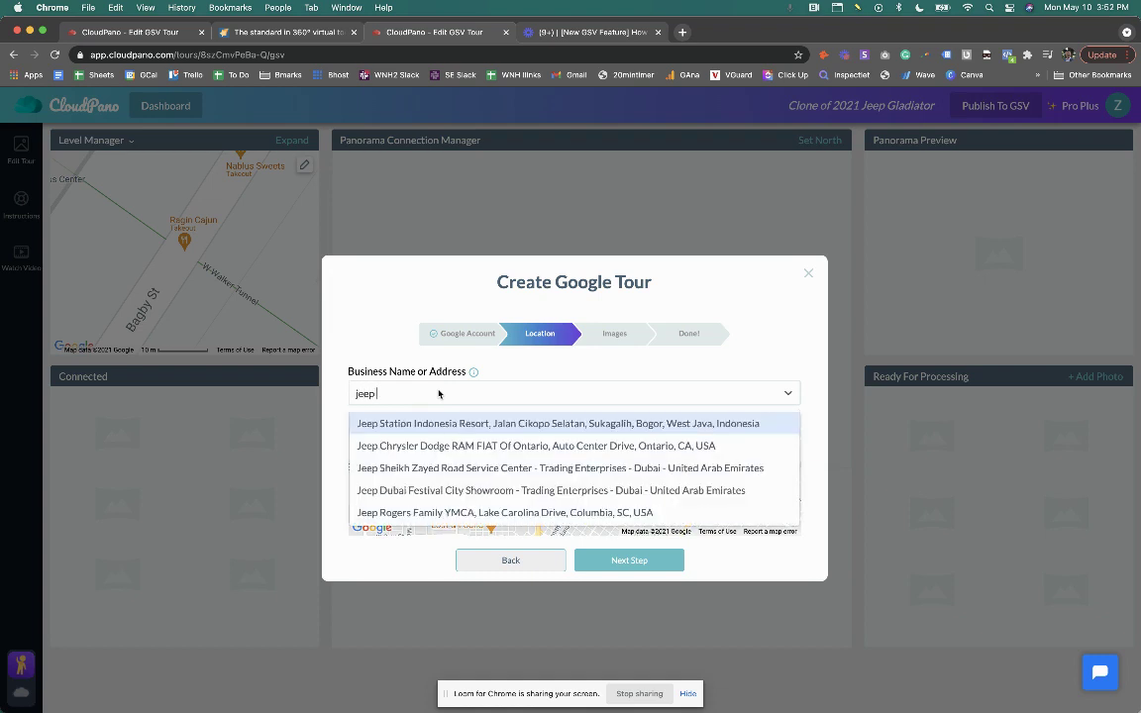
type("dealer")
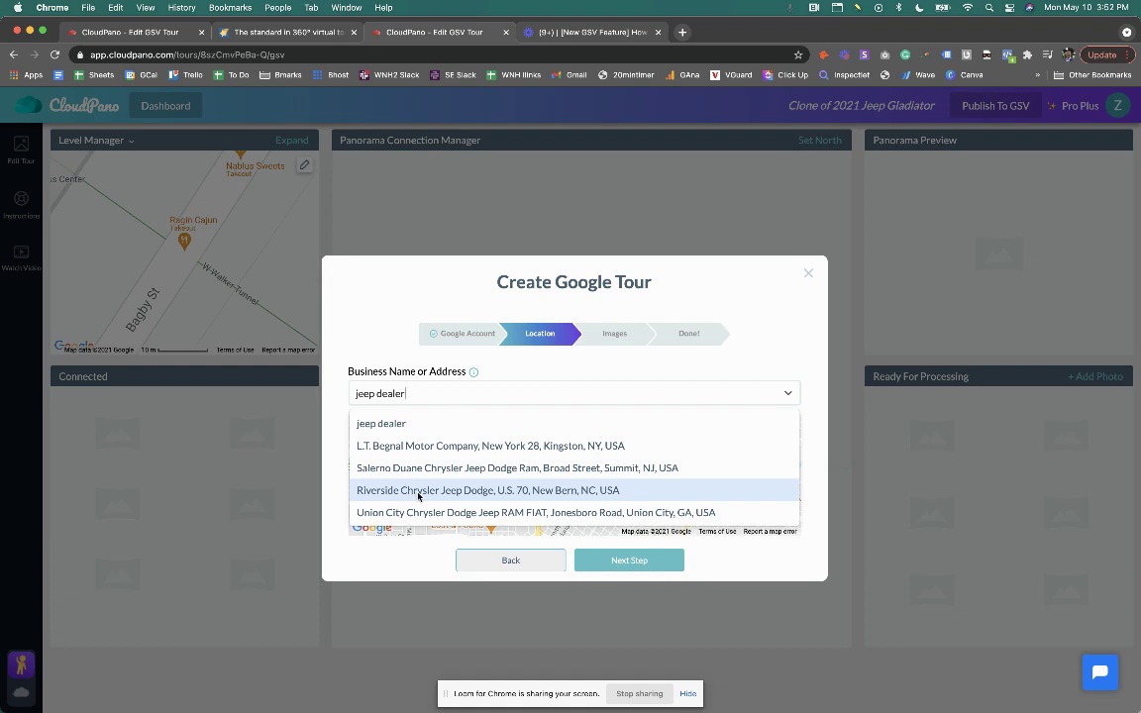
left_click(431, 490)
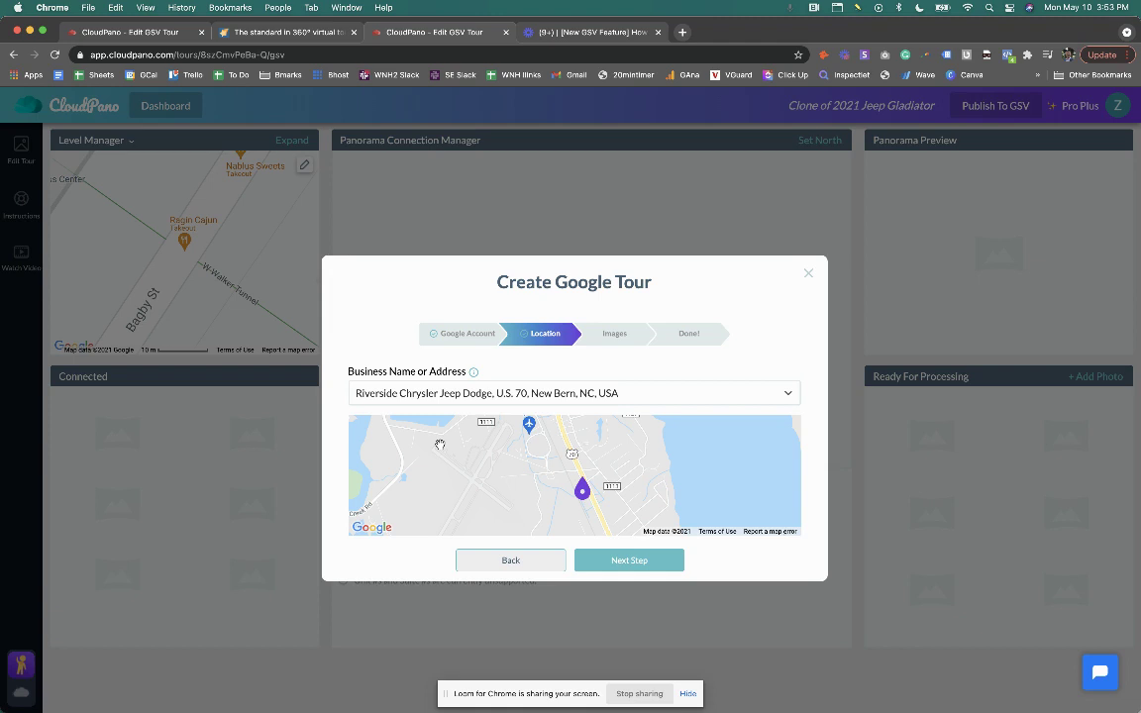
Complete the Images and Done! wizard pages for the five Jeep Gladiator photos
left_click(607, 562)
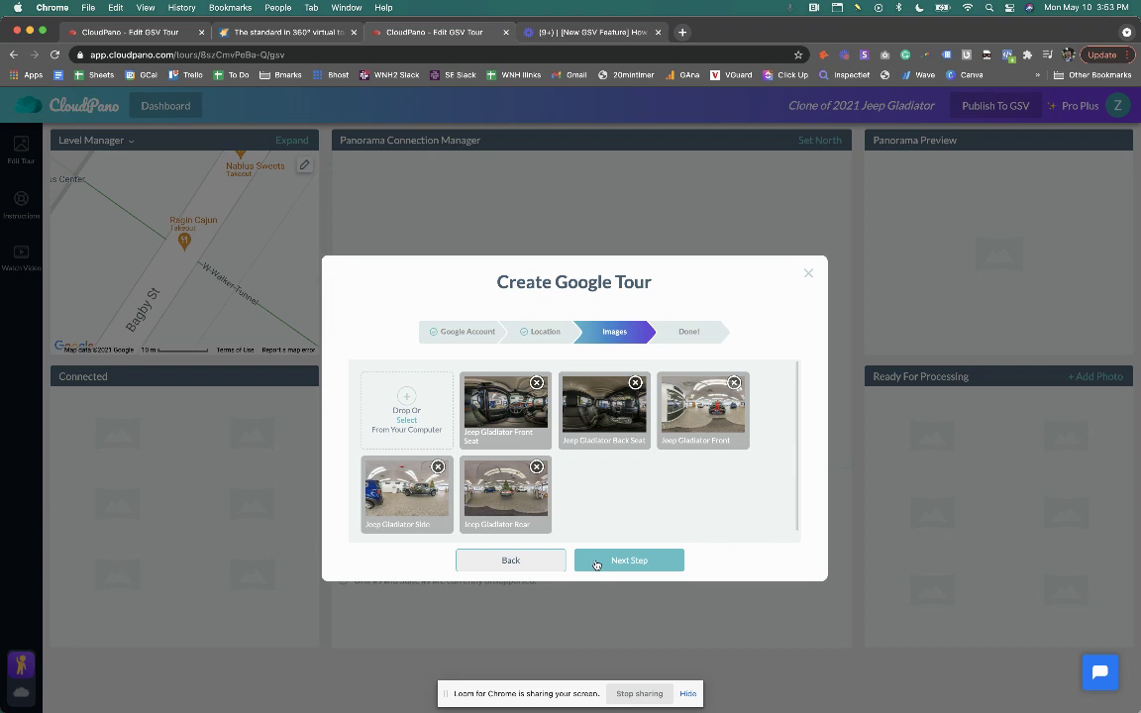
left_click(596, 563)
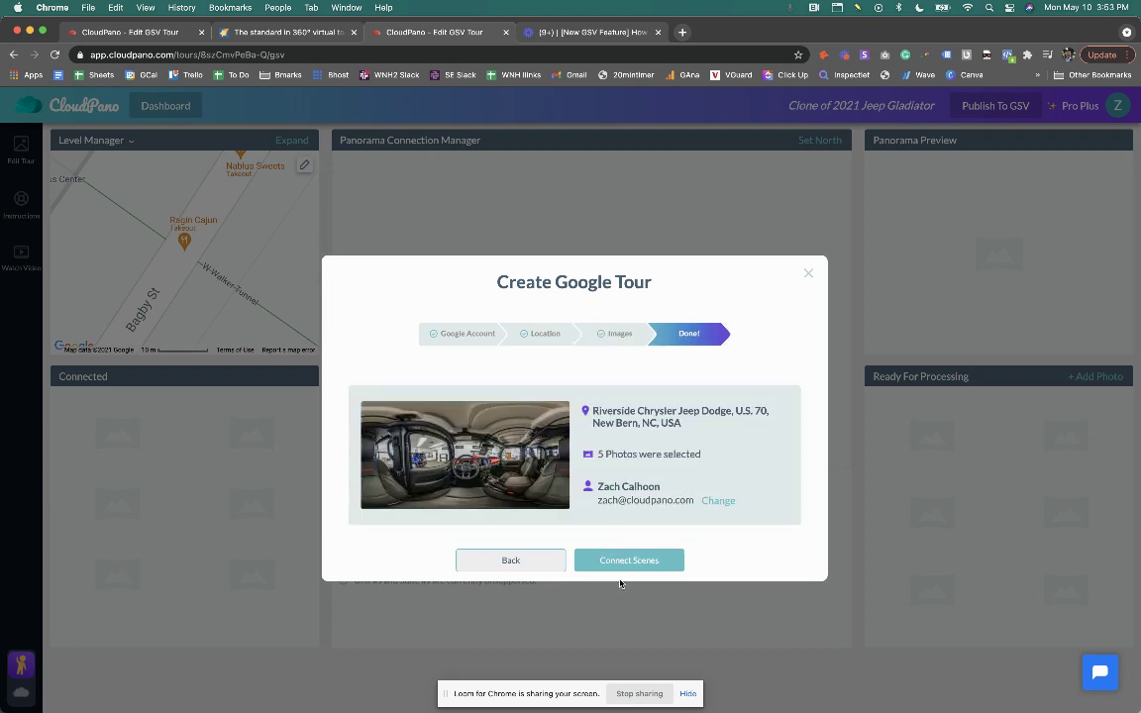
left_click(618, 568)
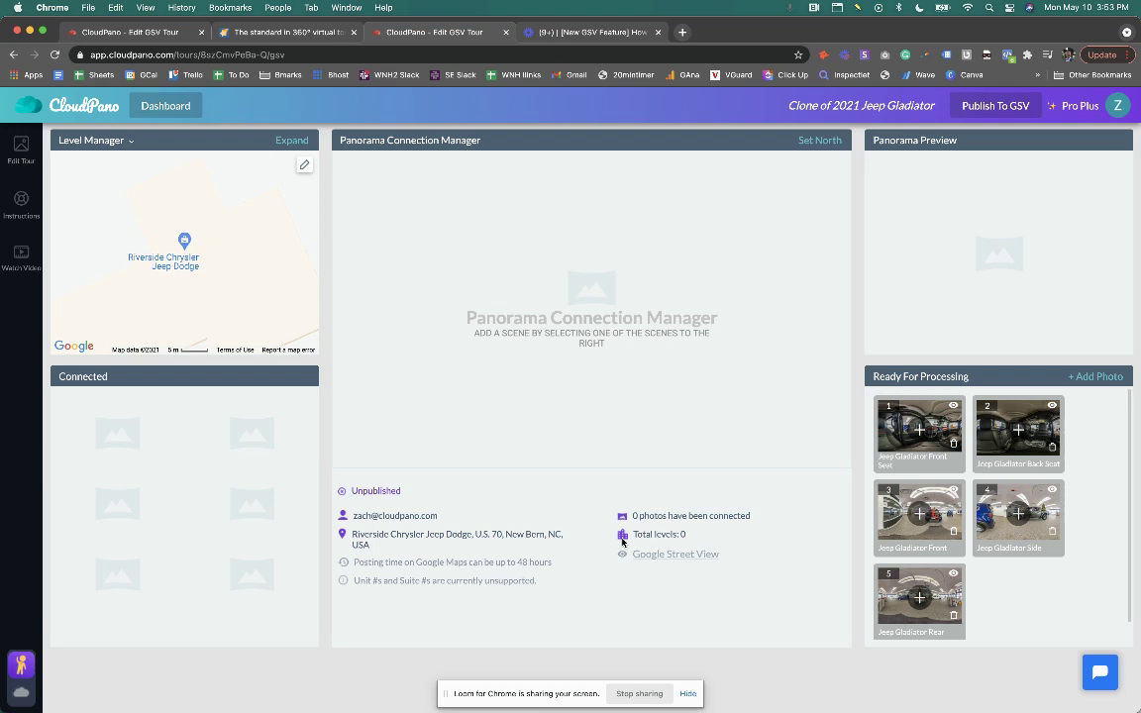
Connect the Jeep Gladiator Front Seat, Front and Side scenes to the Google tour
left_click(921, 430)
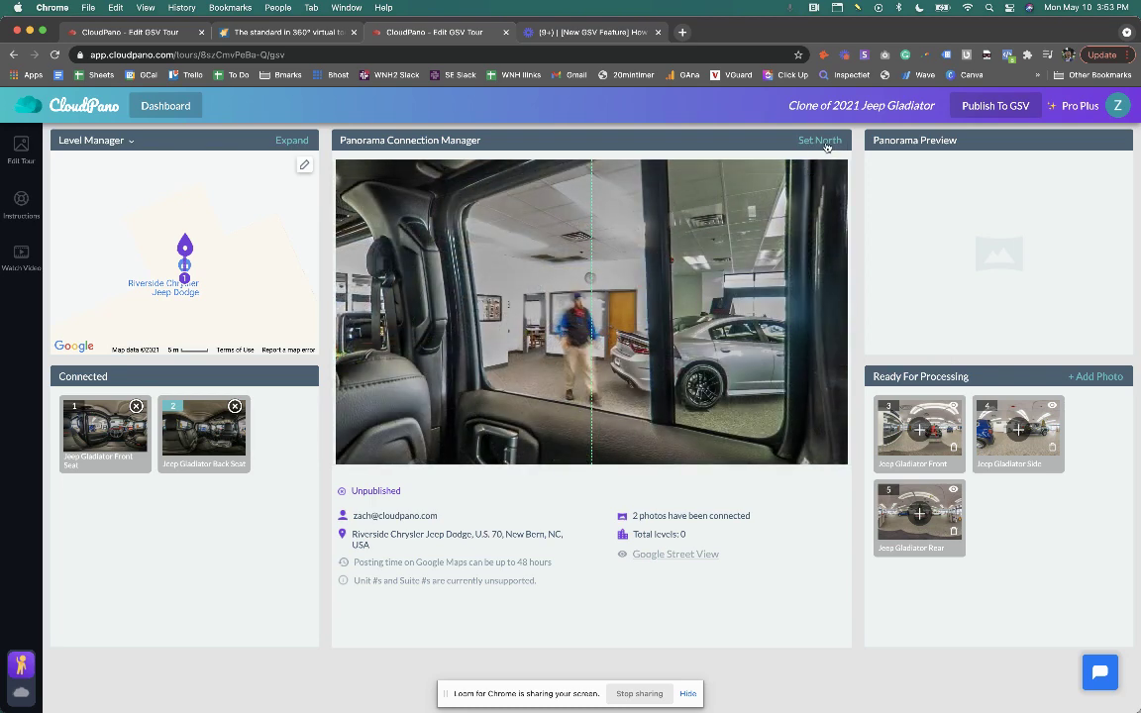
left_click(822, 390)
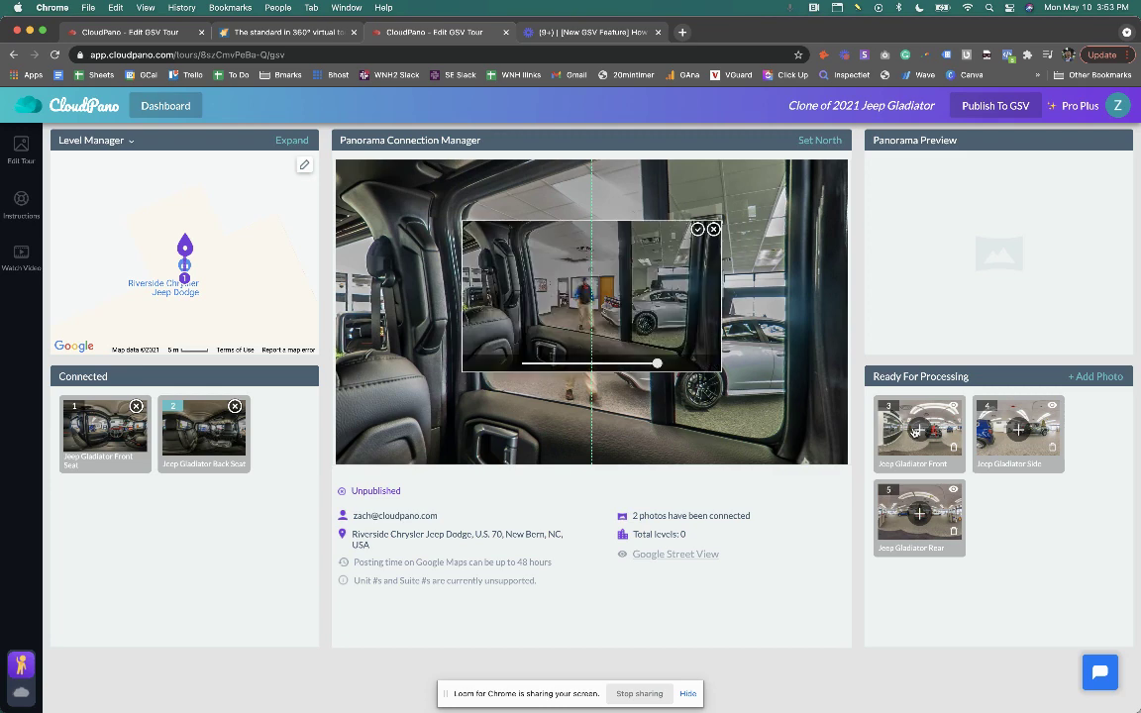
left_click(698, 230)
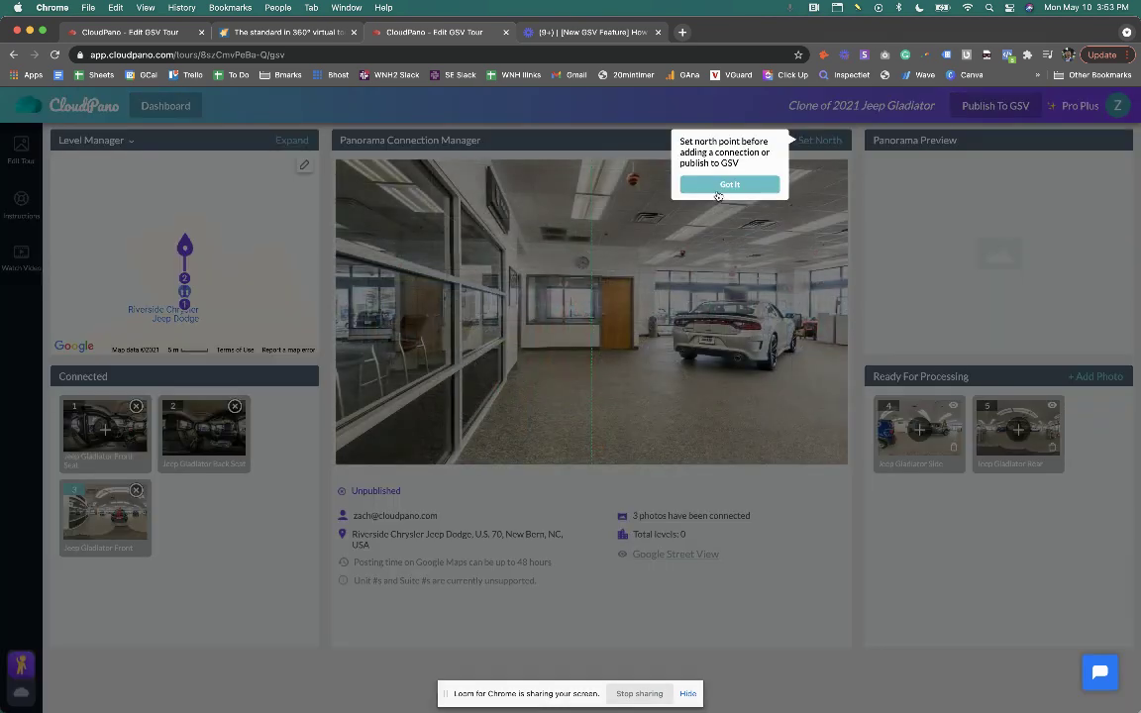
left_click(729, 185)
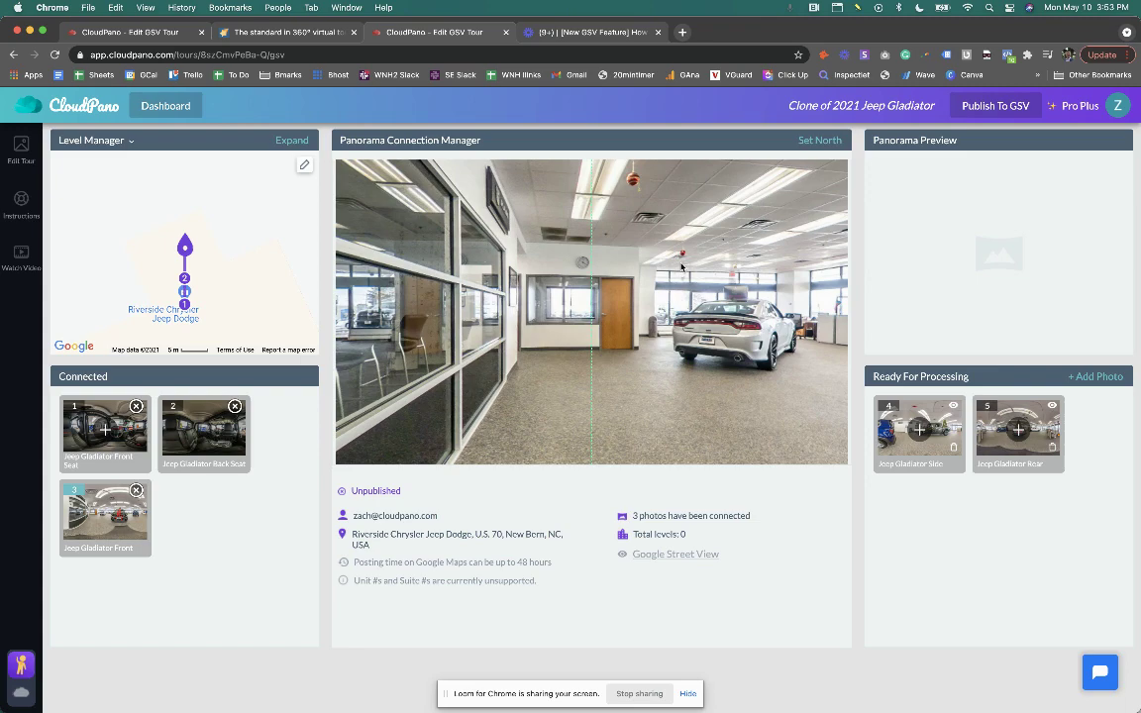
left_click(706, 292)
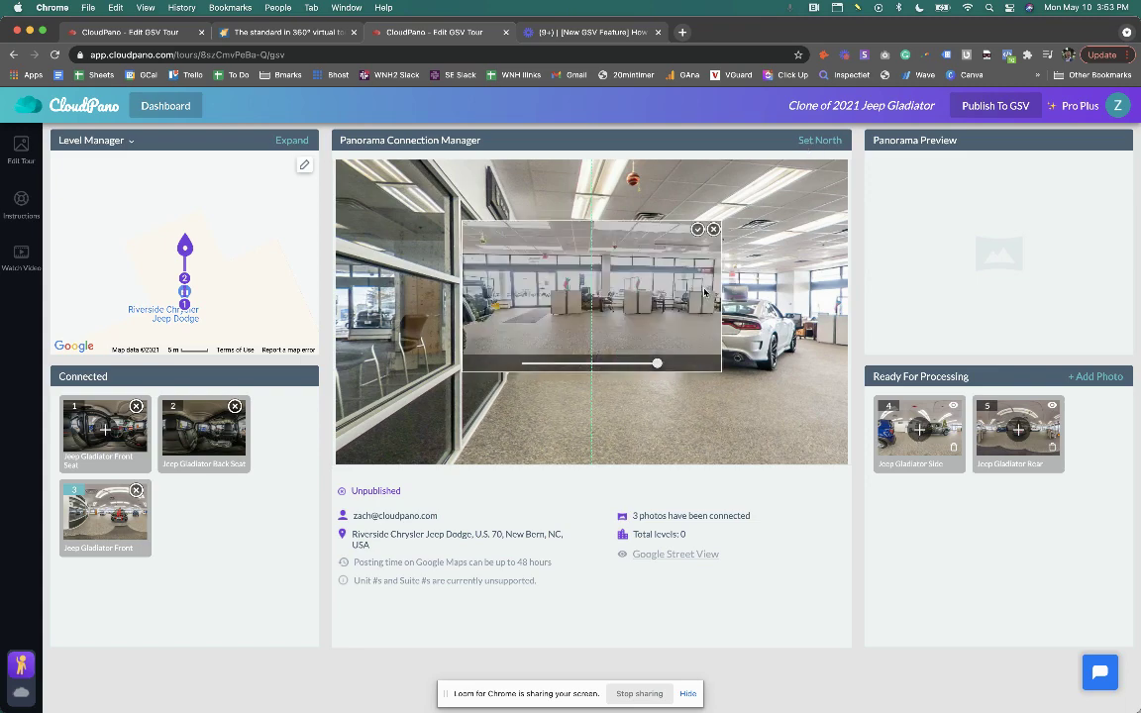
left_click(697, 230)
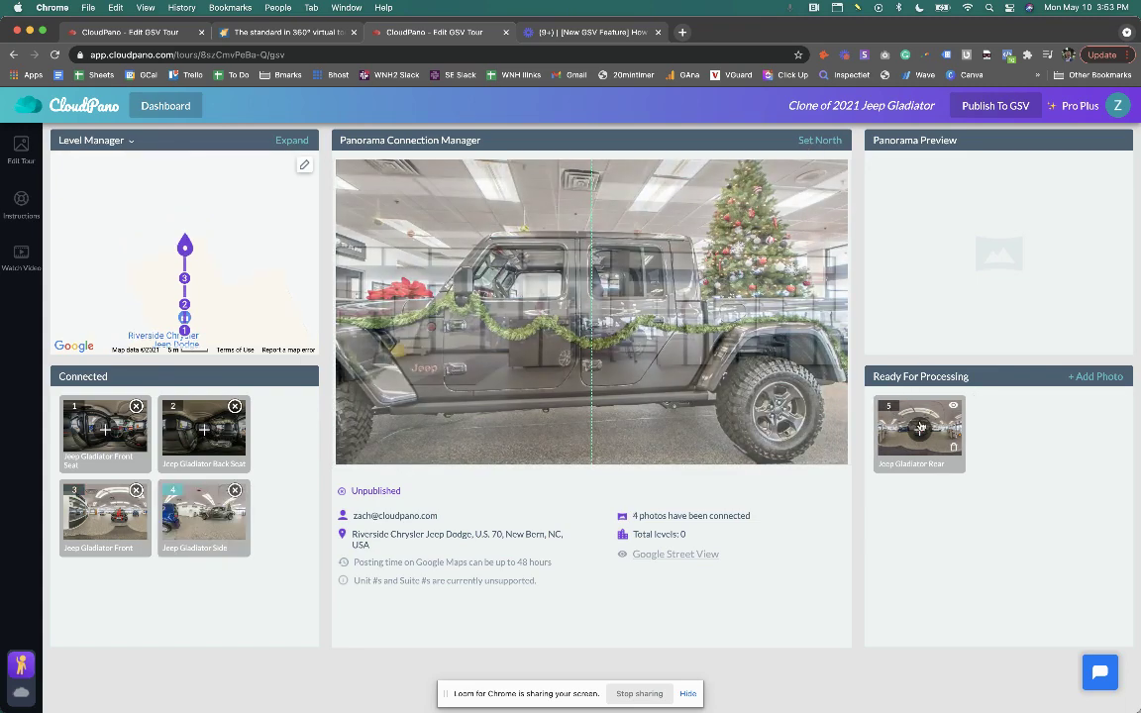
Connect the next scene and link the Jeep Gladiator Rear scene
left_click(919, 428)
left_click(703, 185)
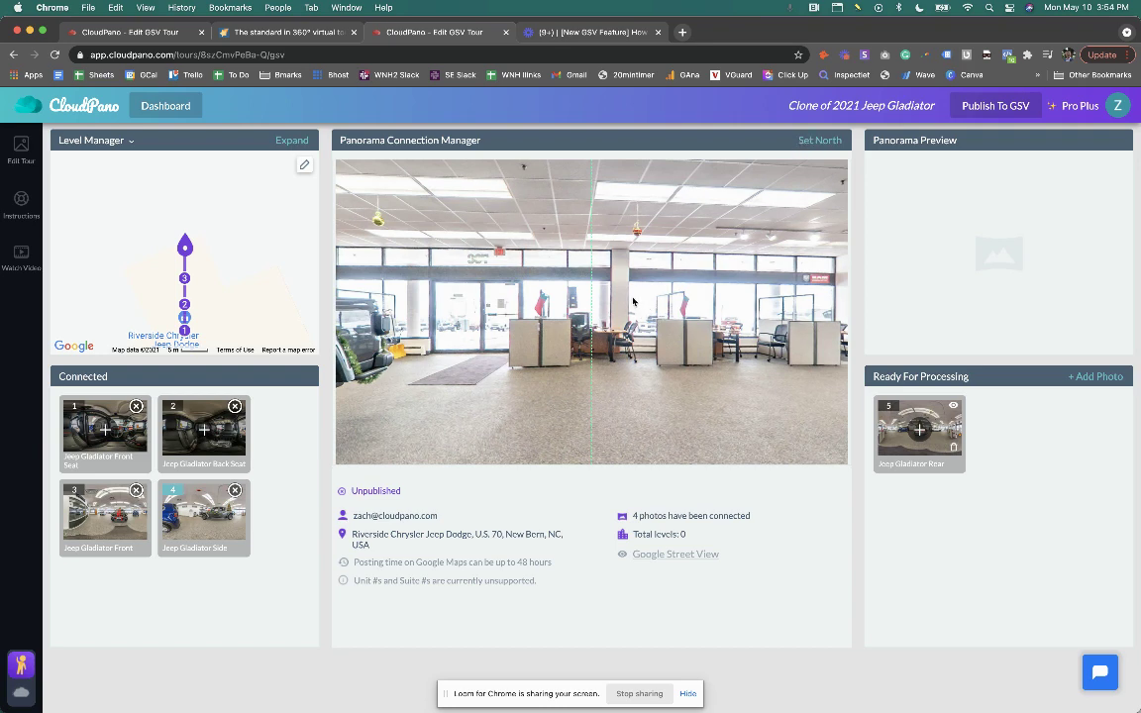
left_click_drag(633, 301, 646, 306)
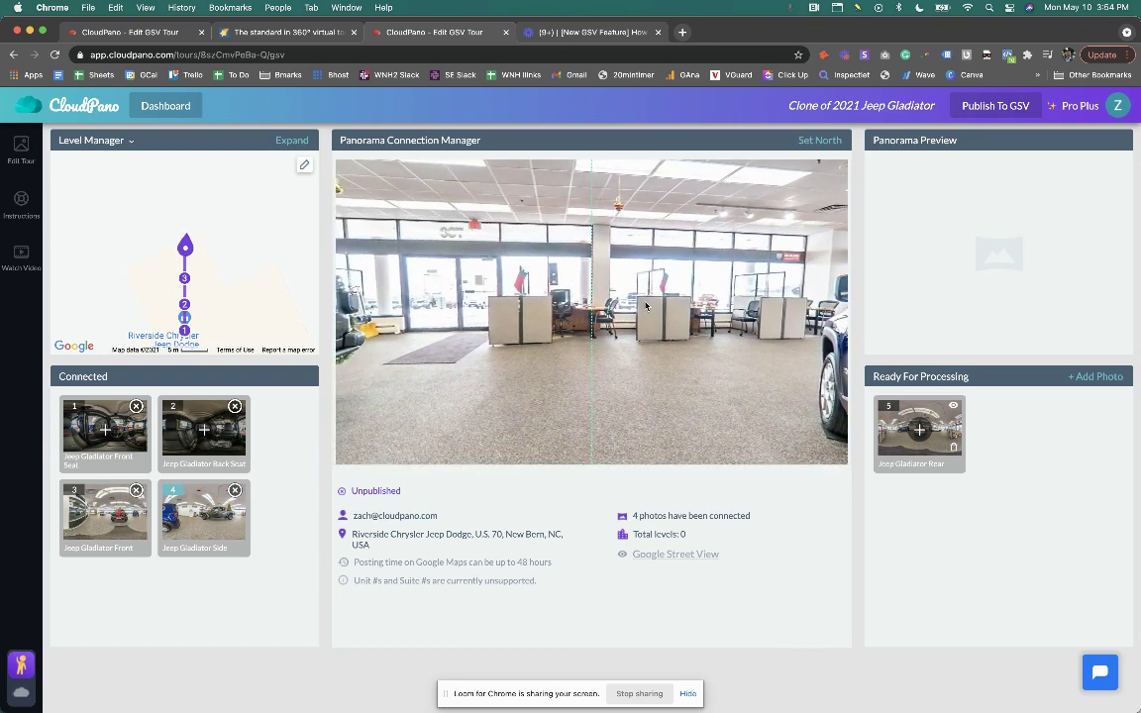
left_click(677, 309)
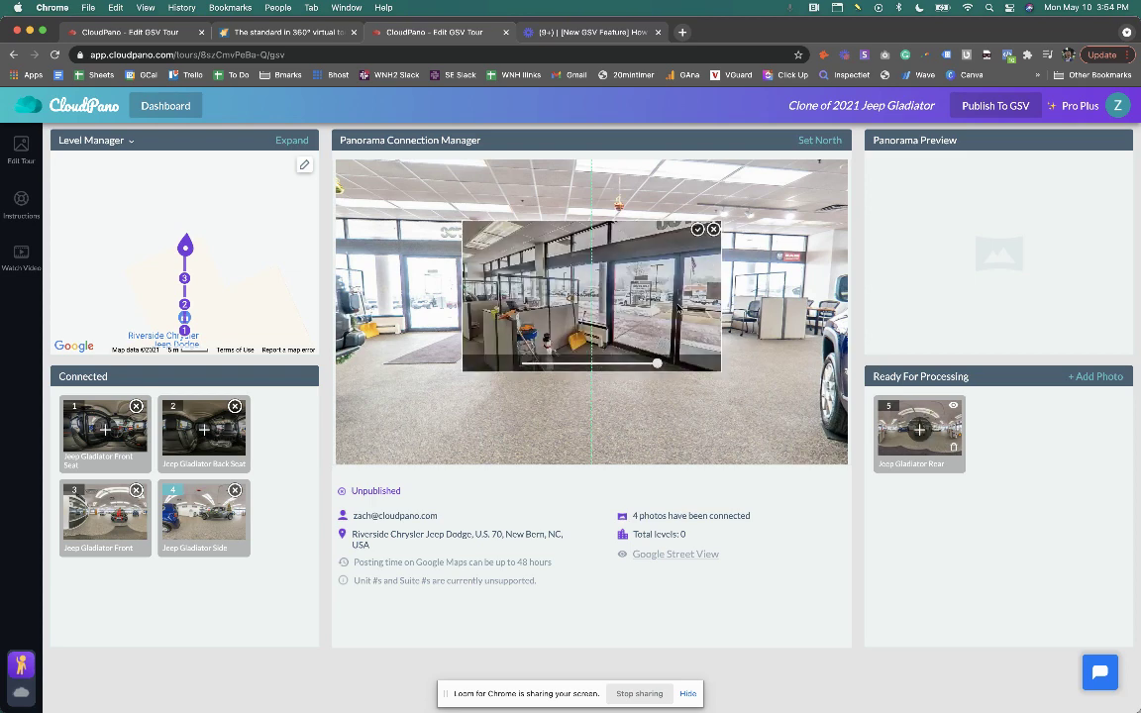
left_click(698, 228)
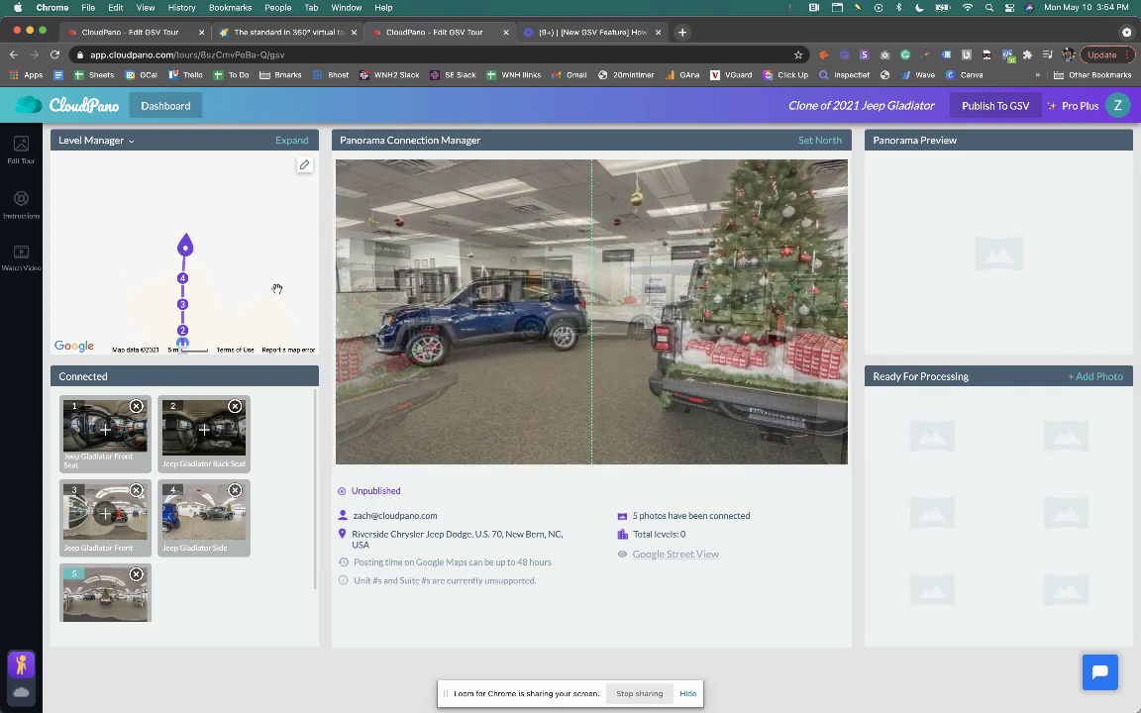
Spread the scene pins apart on the map, moving scene 5 and scene 1
left_click_drag(187, 174, 250, 255)
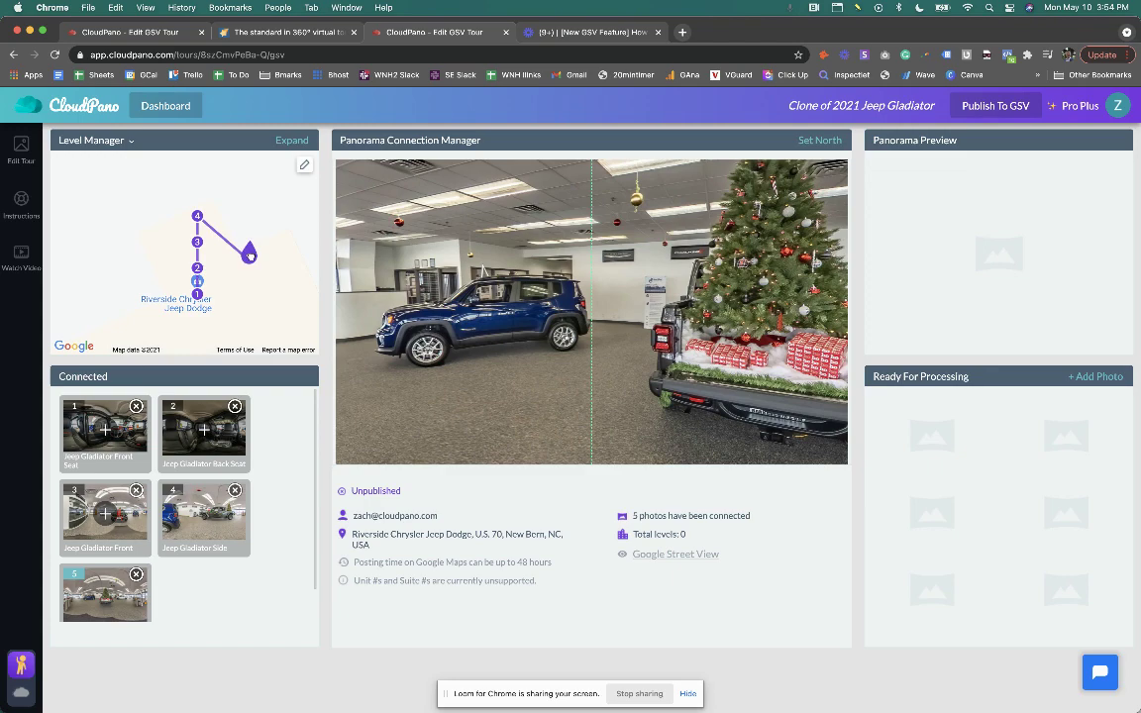
left_click(136, 232)
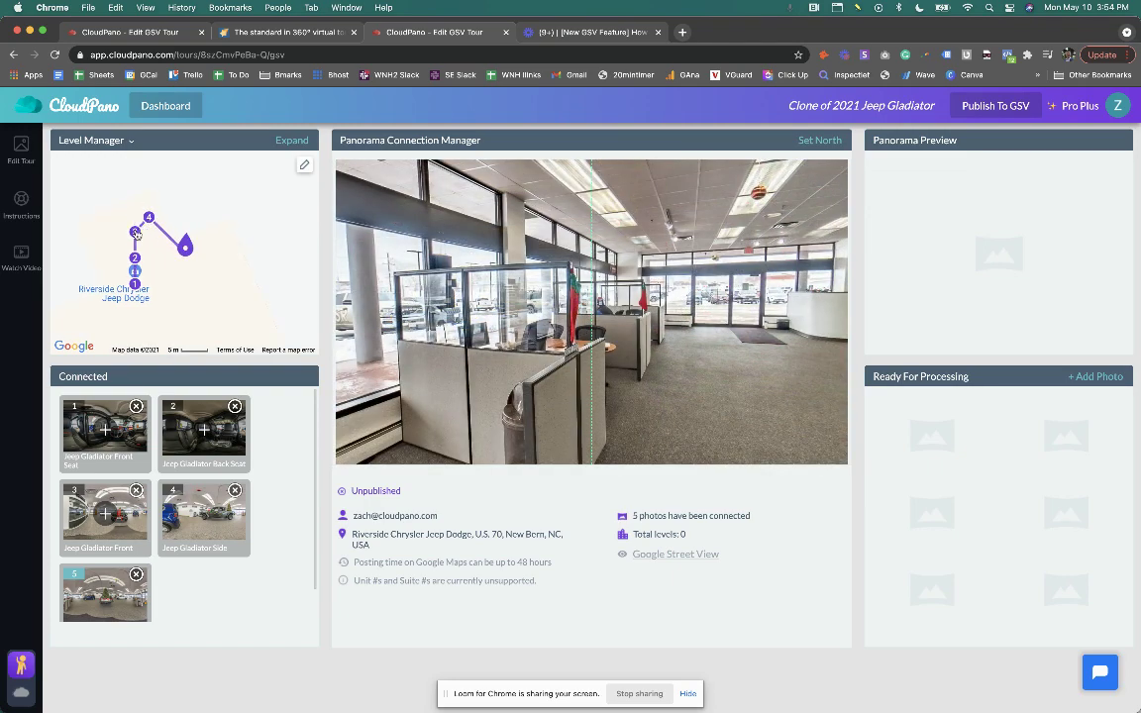
left_click(135, 258)
left_click_drag(135, 284, 157, 273)
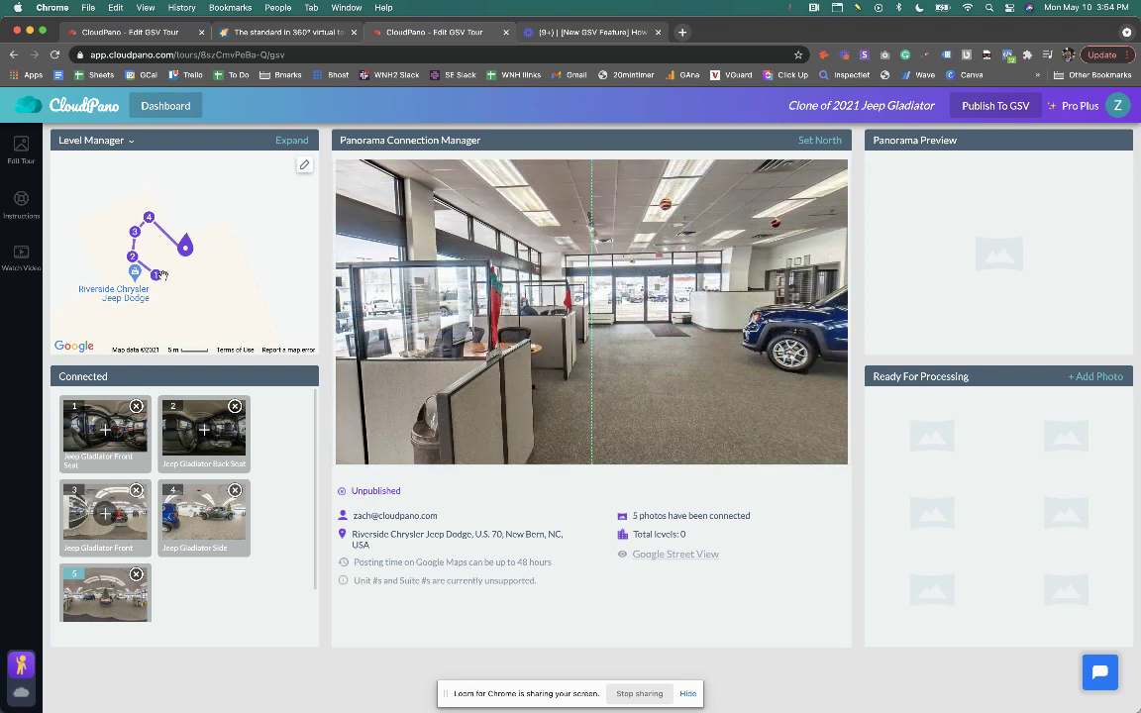
left_click(156, 276)
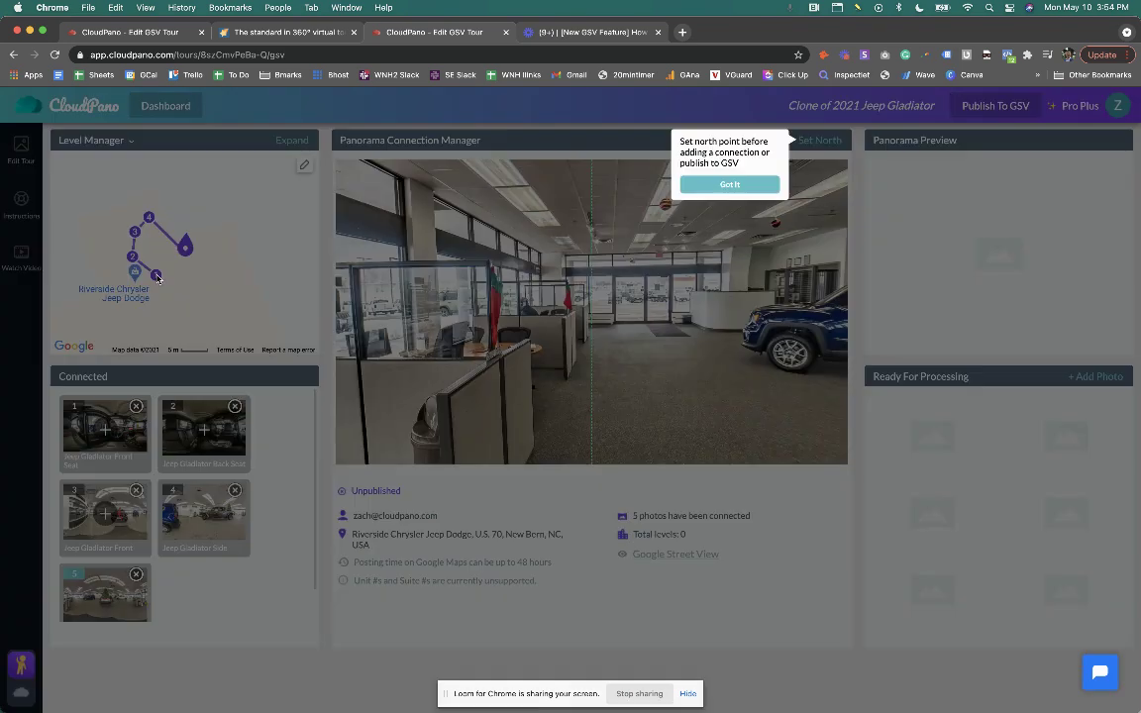
left_click(686, 178)
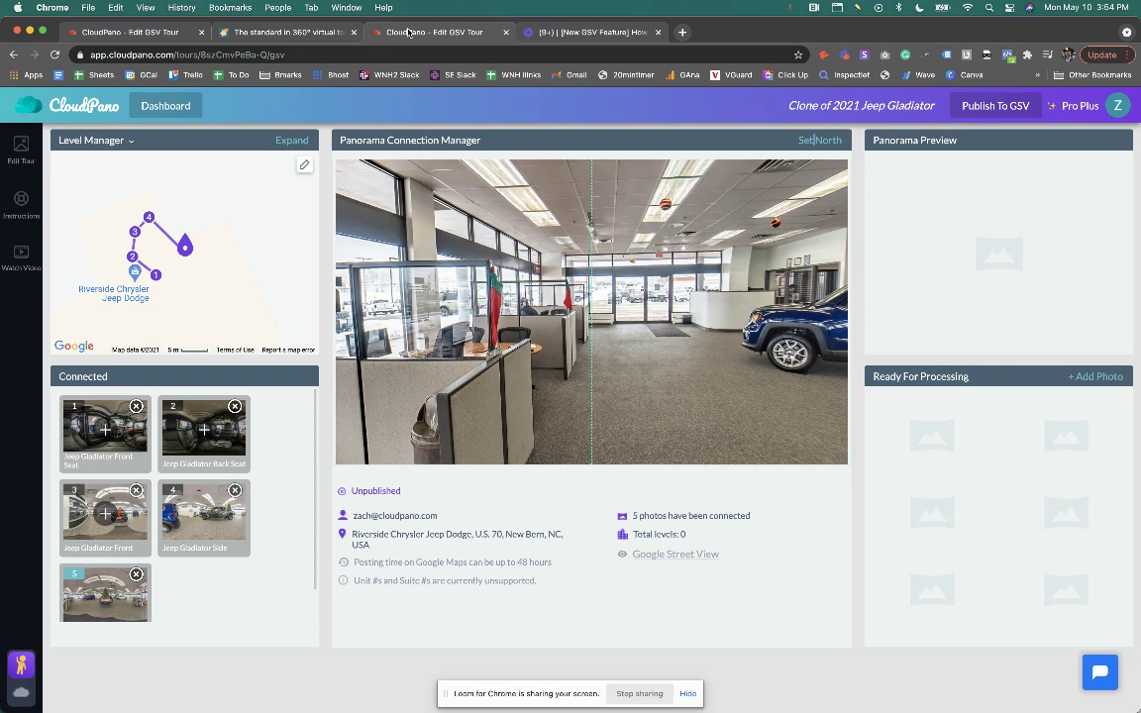
Switch back to the cloudpano.com tab showing the Google Street View section
left_click(257, 34)
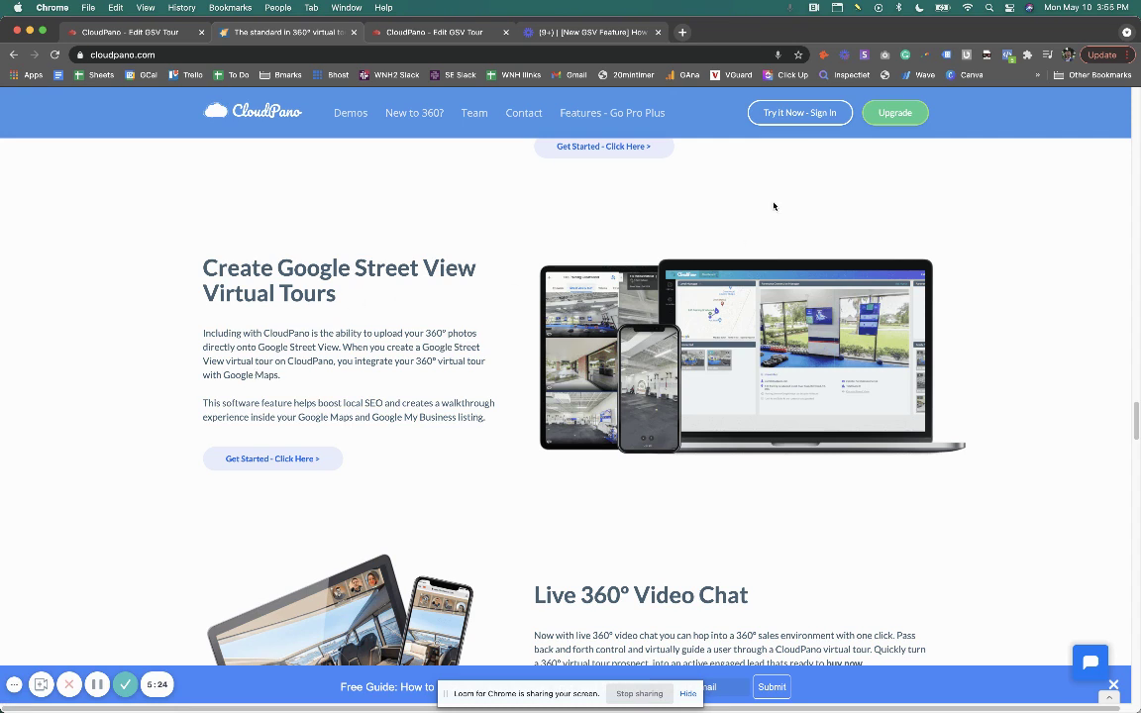
Open the Pro Plus $33/month add-to-cart page from Get Started - Click Here
left_click(789, 110)
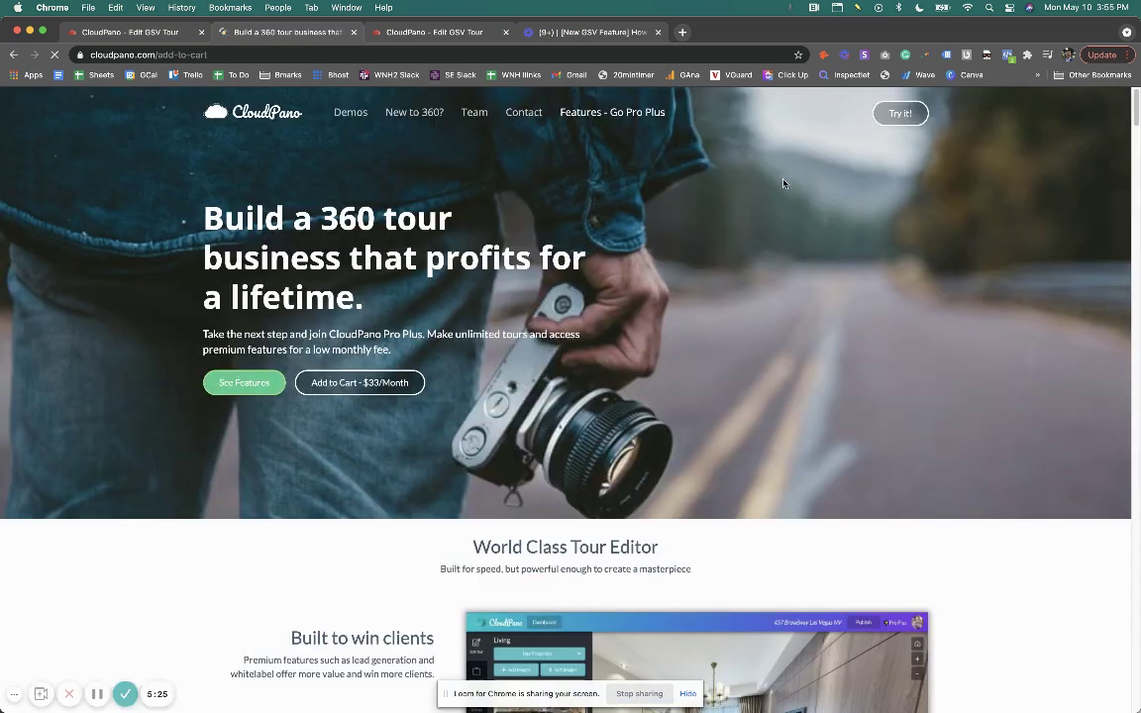